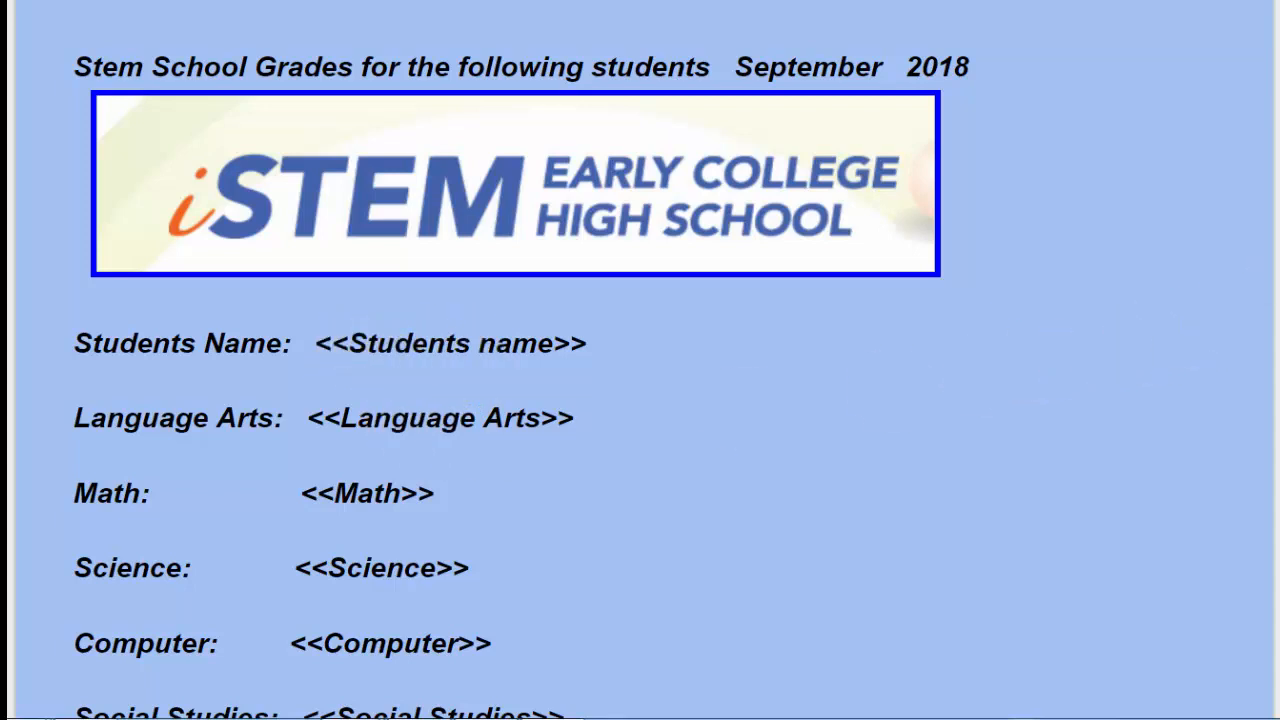
# Review the STUDENTS REPORT template and the grades spreadsheet stored in the MERGING INFORMATION folder
pyautogui.scroll(-3, 640, 360)
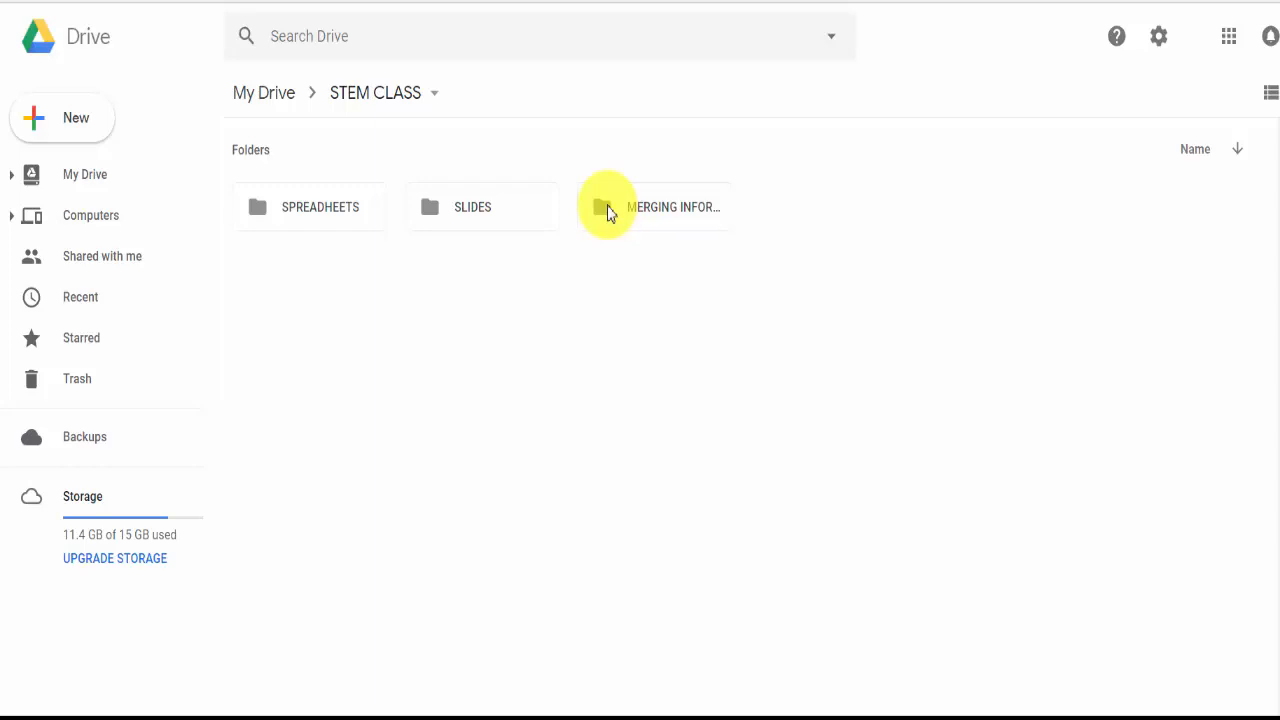
pyautogui.doubleClick(609, 213)
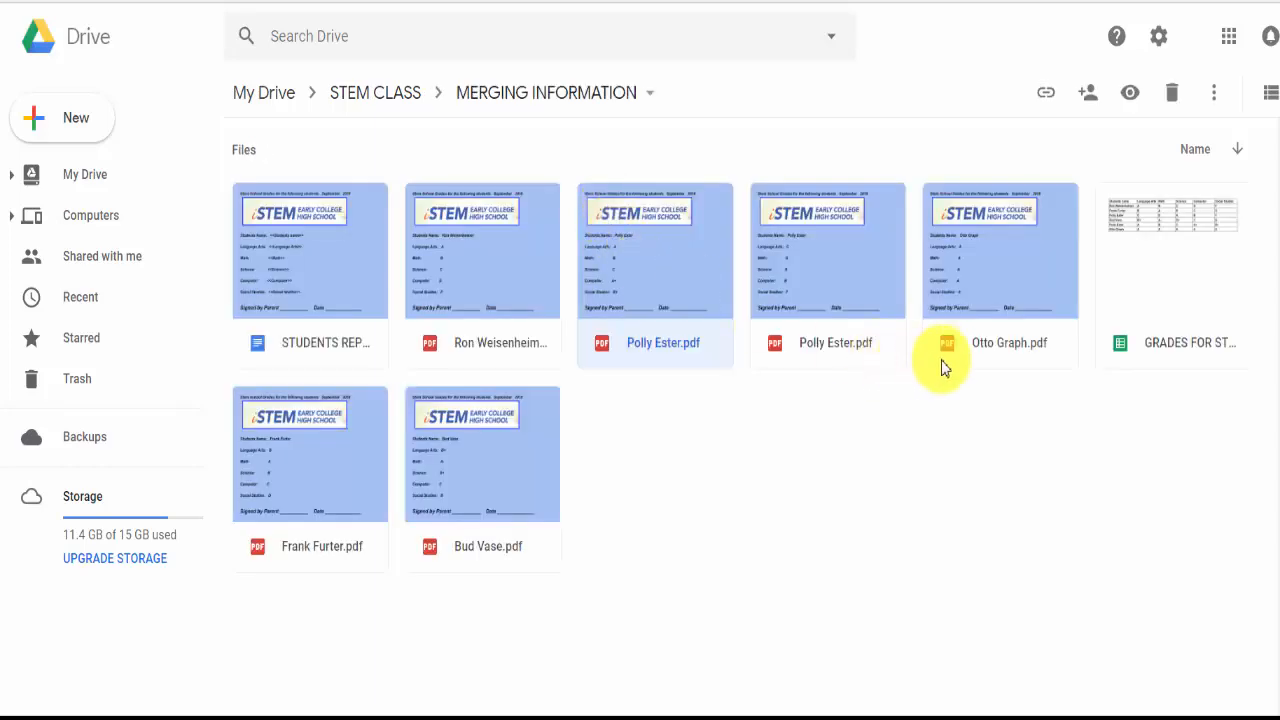
pyautogui.doubleClick(321, 266)
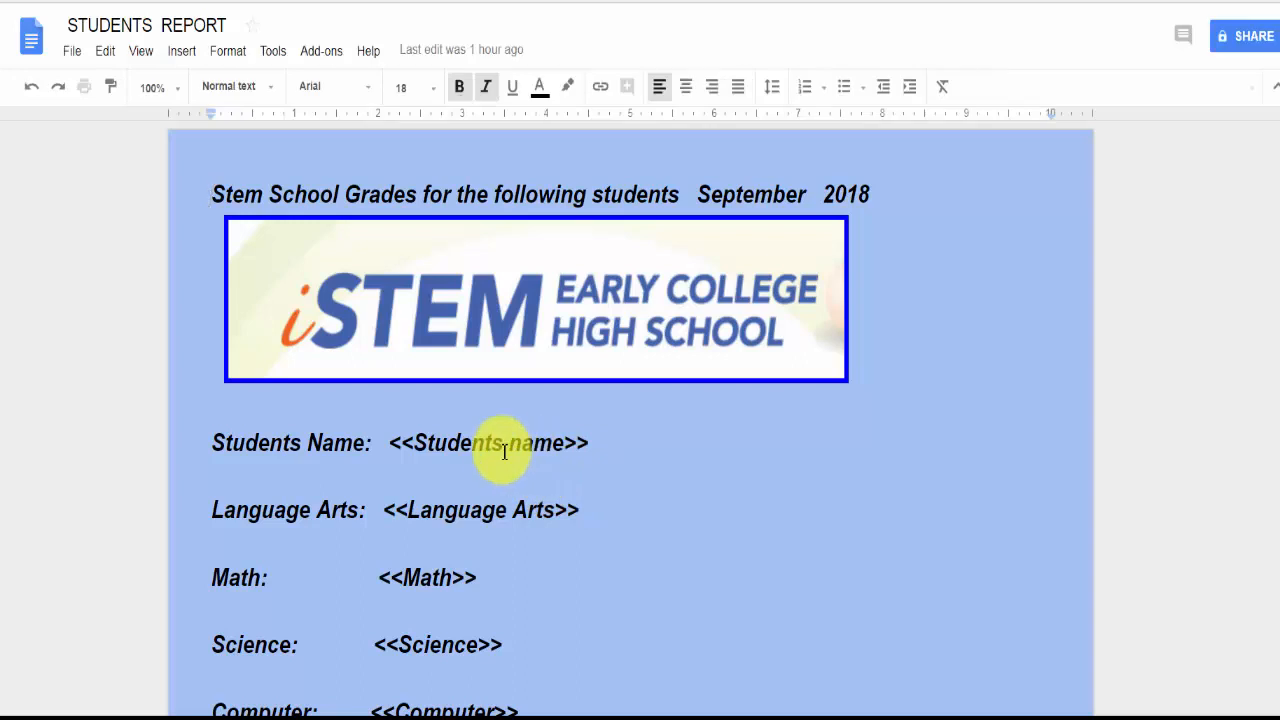
pyautogui.scroll(-2, 514, 503)
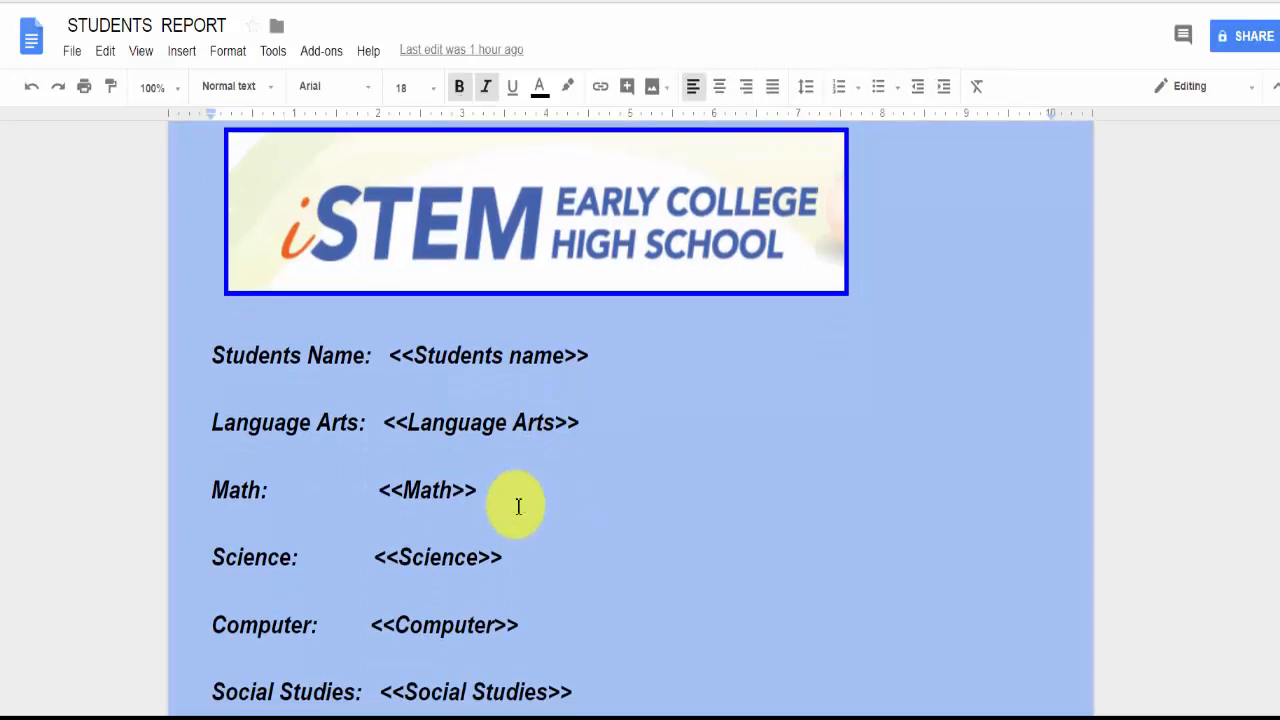
pyautogui.scroll(2, 518, 510)
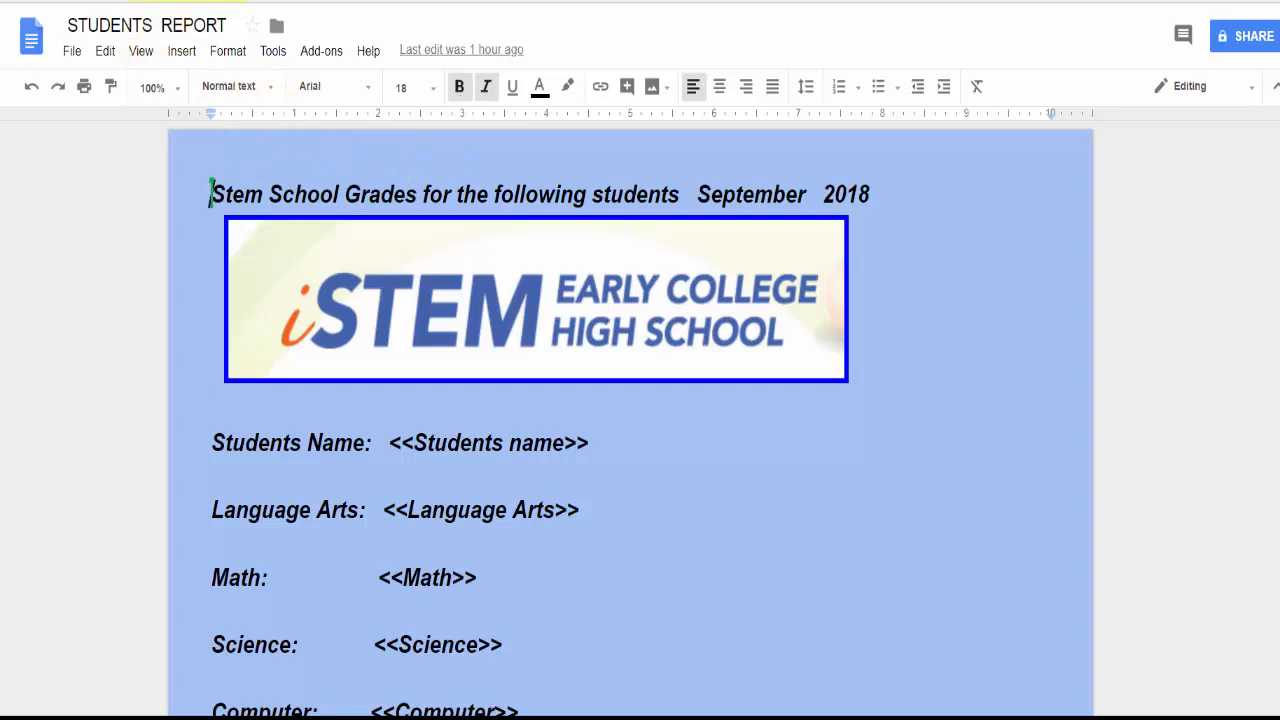
pyautogui.click(187, 1)
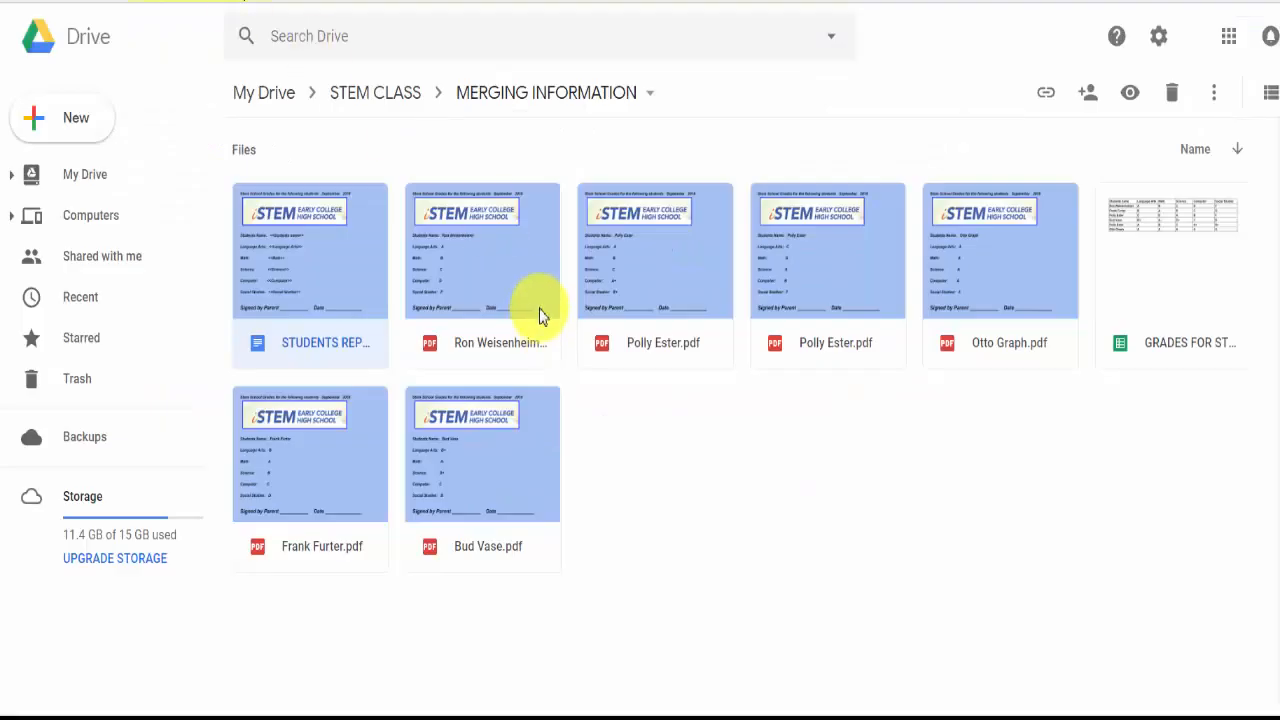
pyautogui.doubleClick(1149, 273)
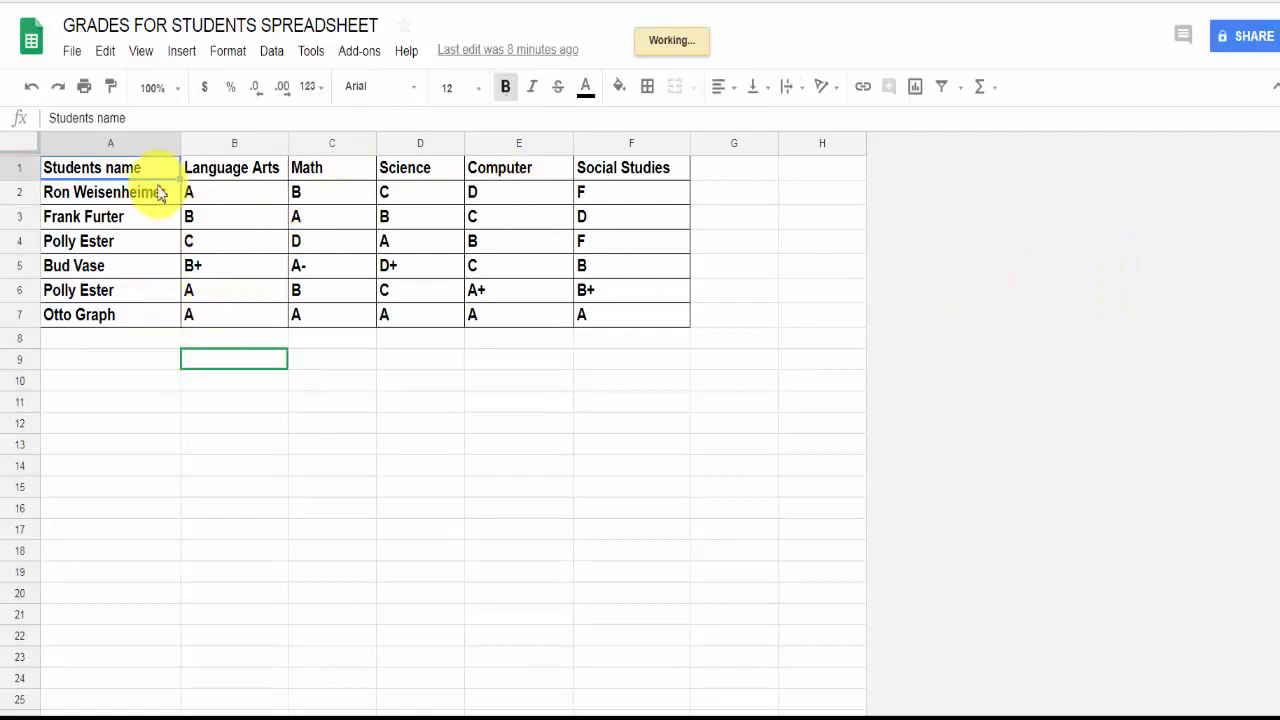
pyautogui.click(88, 1)
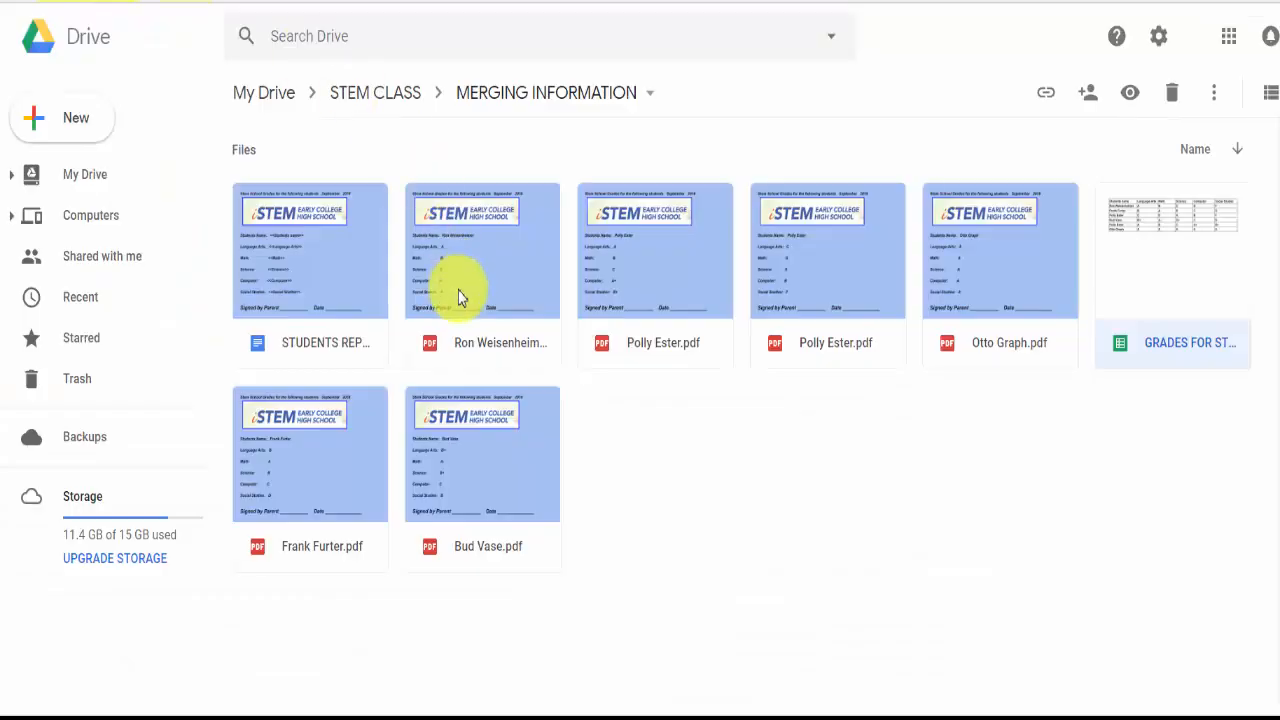
# Examine four of the merged student report PDFs in the MERGING INFORMATION folder, one after another
pyautogui.doubleClick(494, 289)
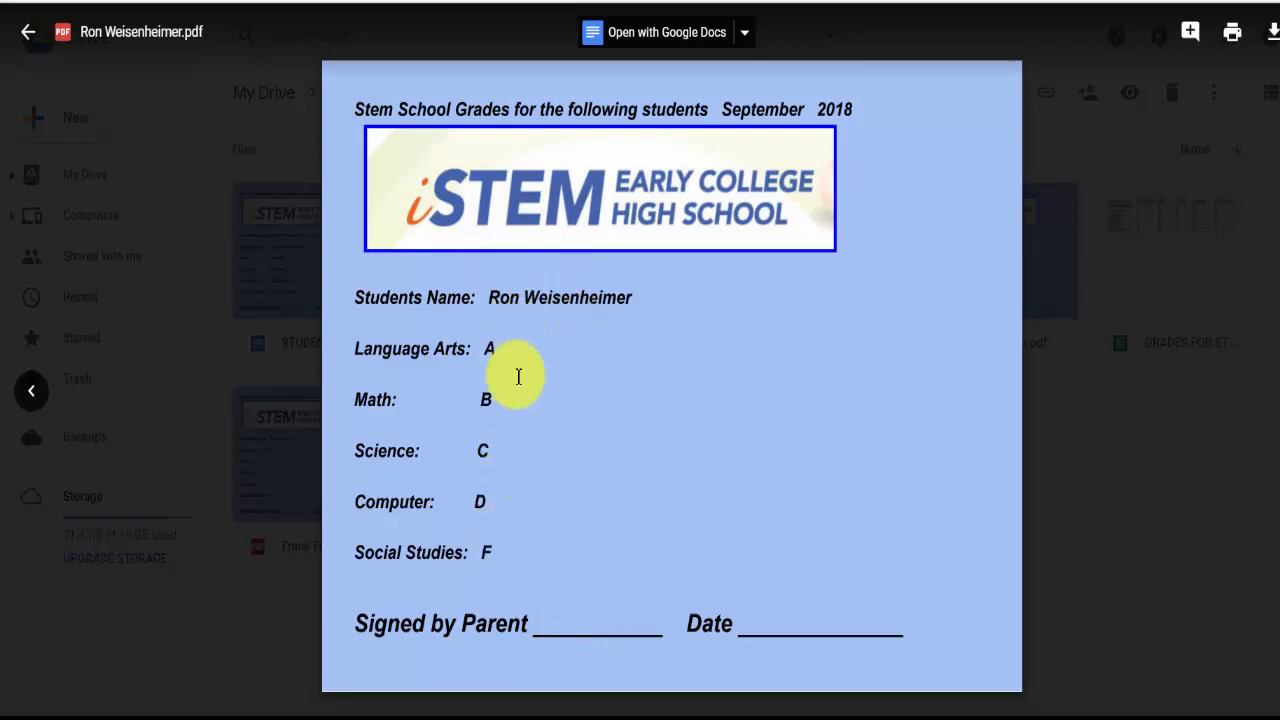
pyautogui.click(28, 32)
pyautogui.doubleClick(658, 257)
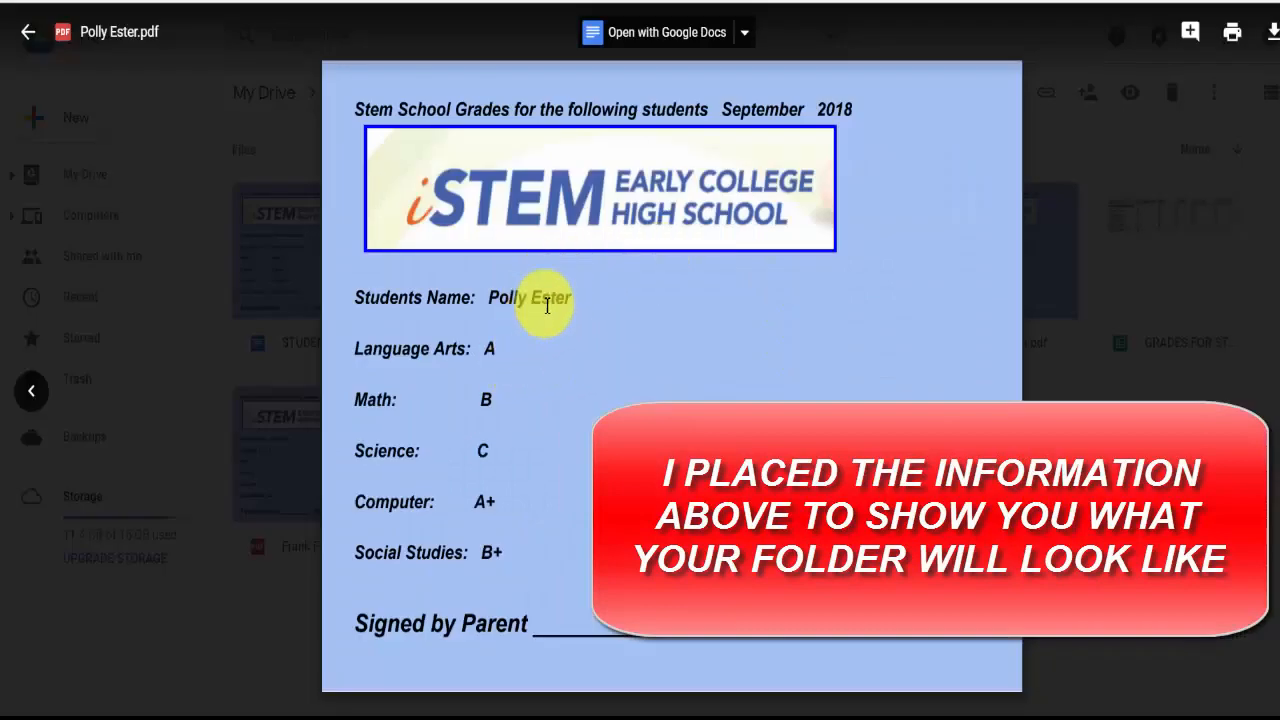
pyautogui.click(28, 32)
pyautogui.doubleClick(823, 264)
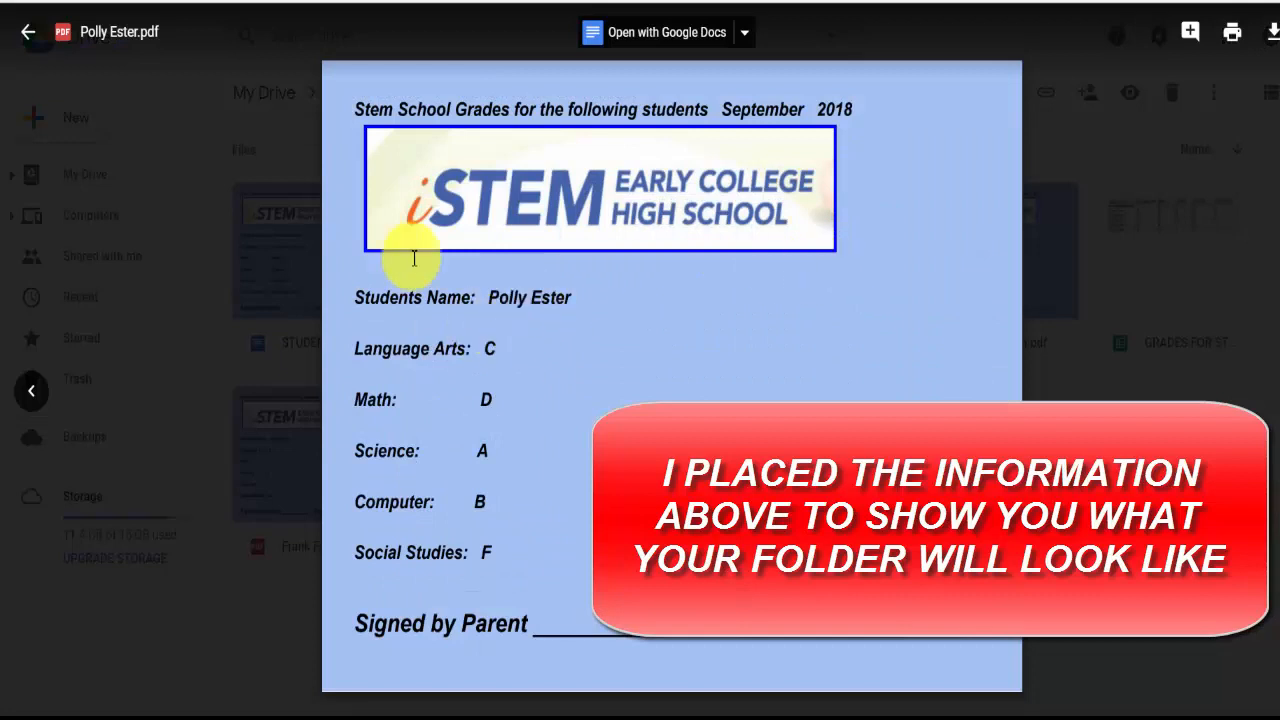
pyautogui.click(28, 34)
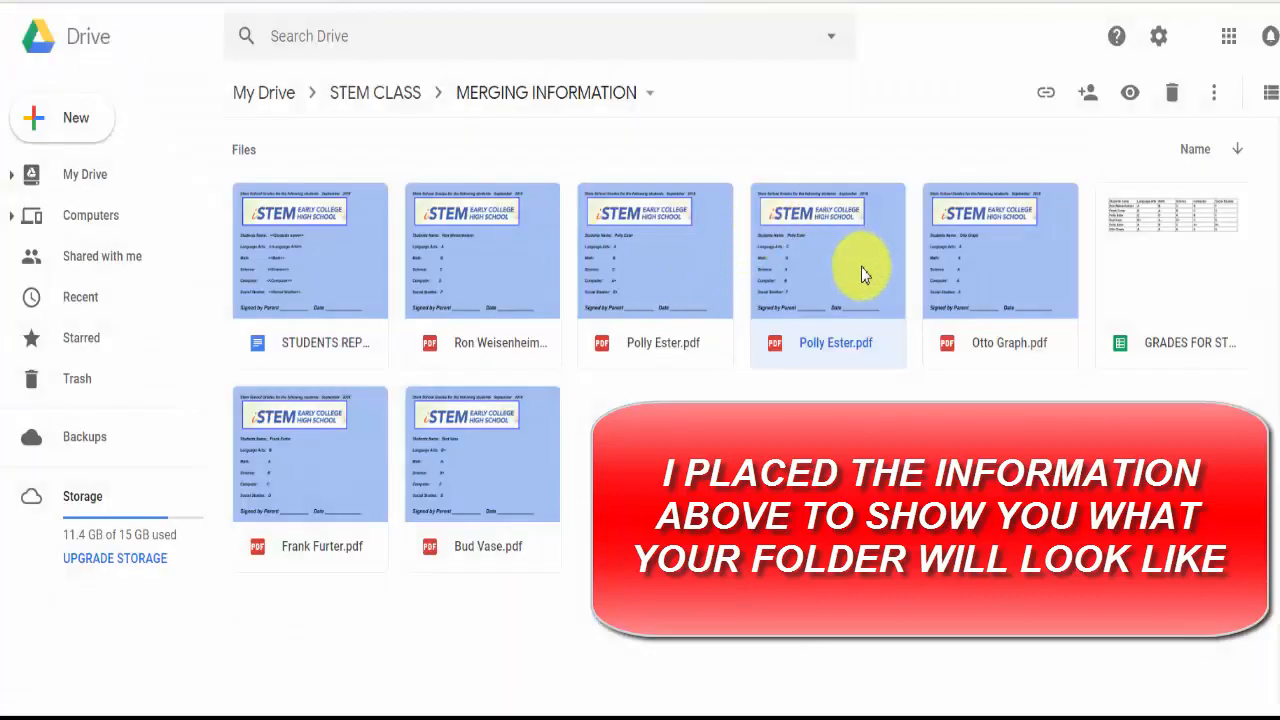
pyautogui.doubleClick(966, 269)
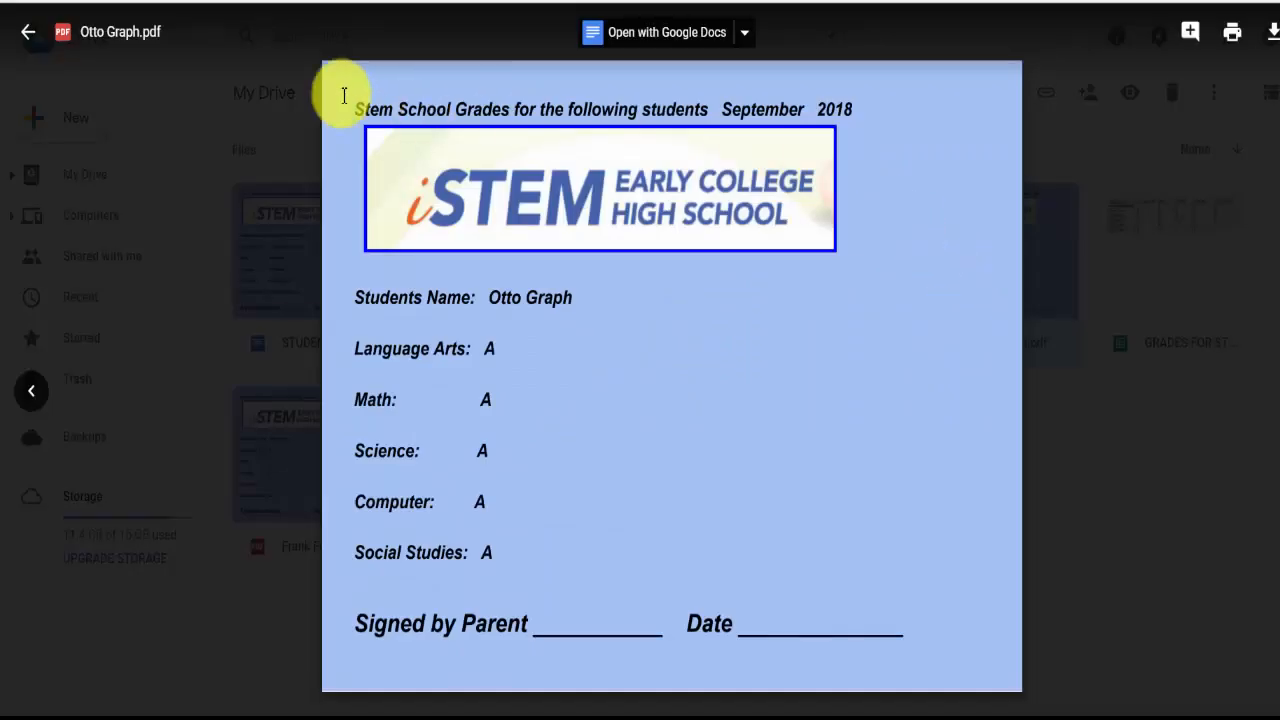
pyautogui.click(20, 3)
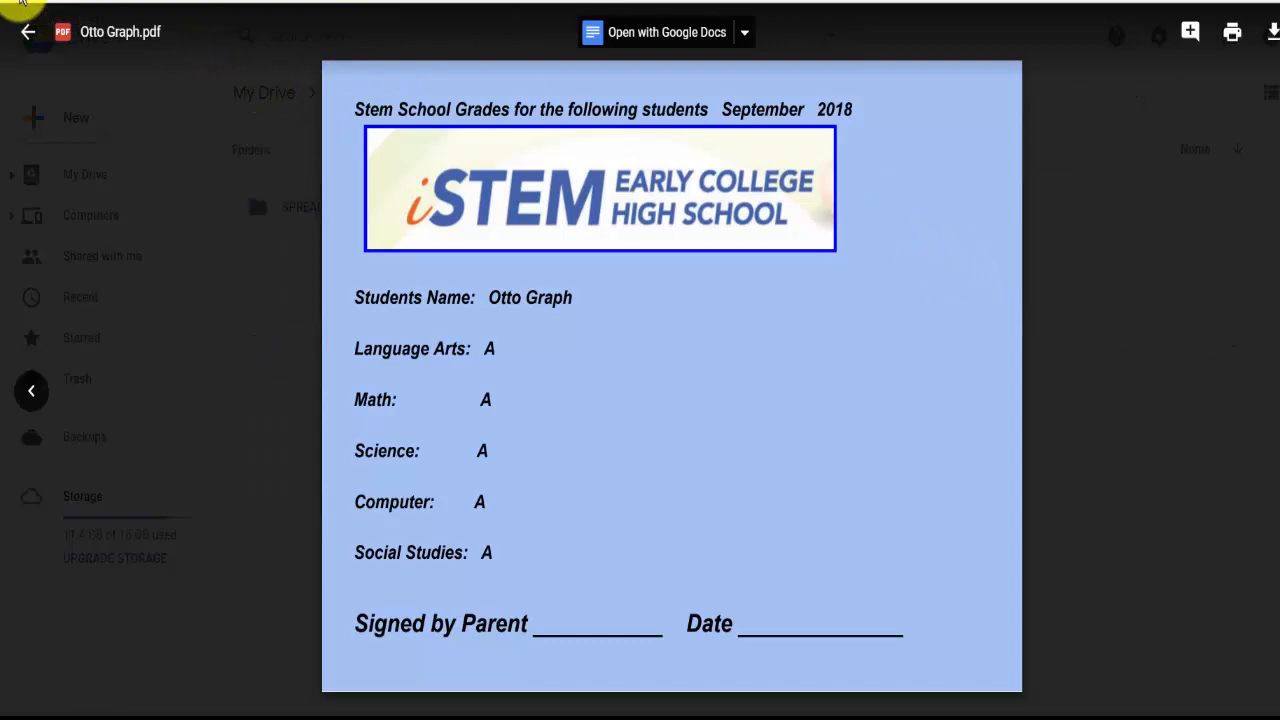
pyautogui.click(28, 36)
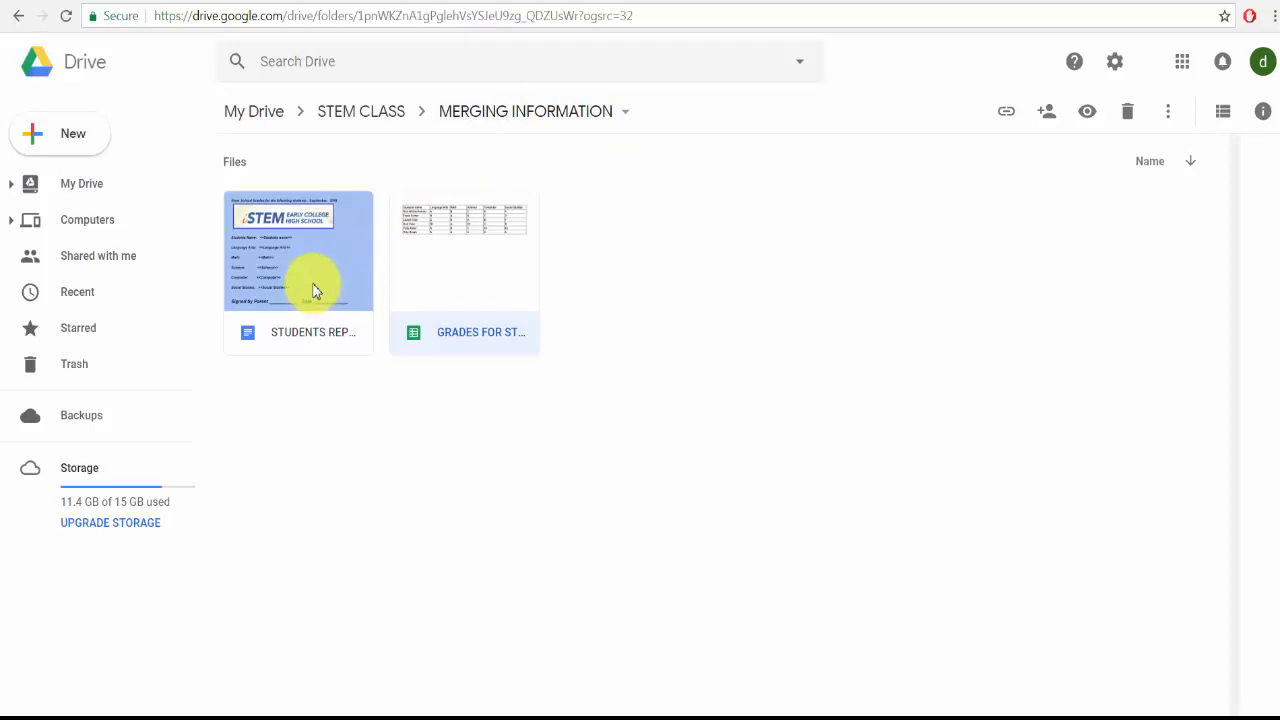
# Open the GRADES FOR STUDENTS SPREADSHEET file from the folder and launch the autoCrat add-on in it
pyautogui.doubleClick(461, 256)
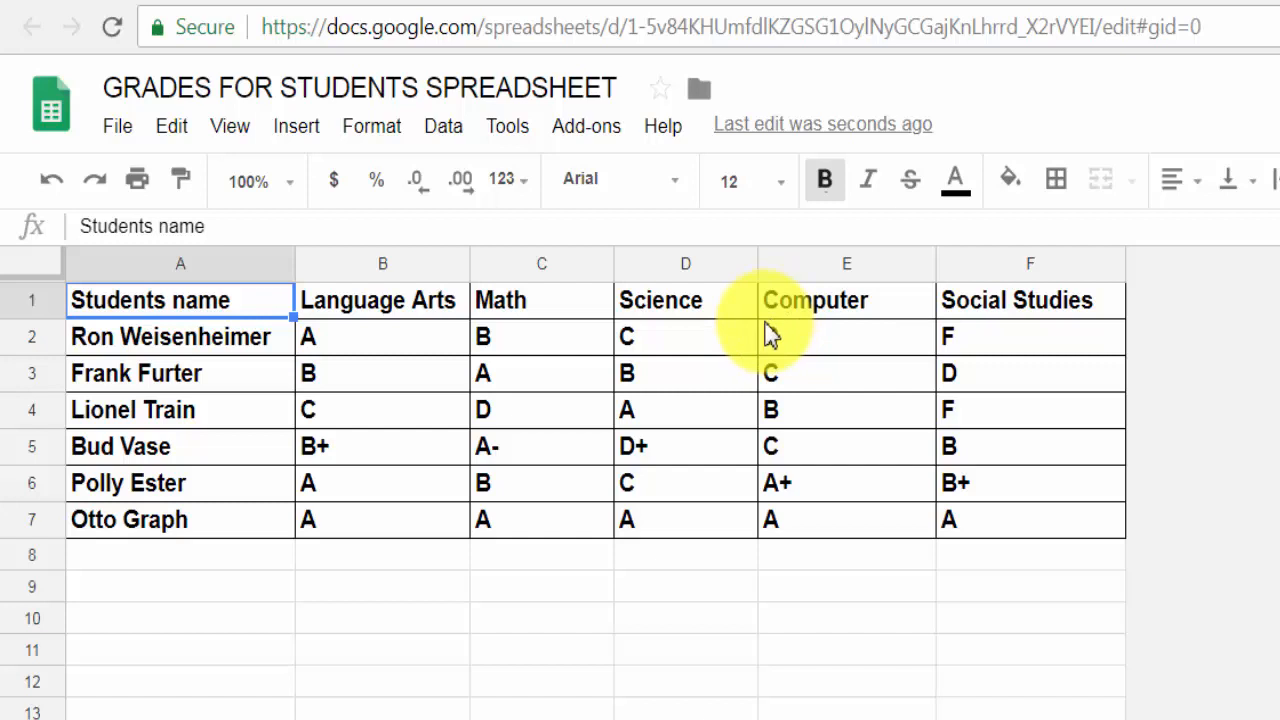
pyautogui.click(586, 126)
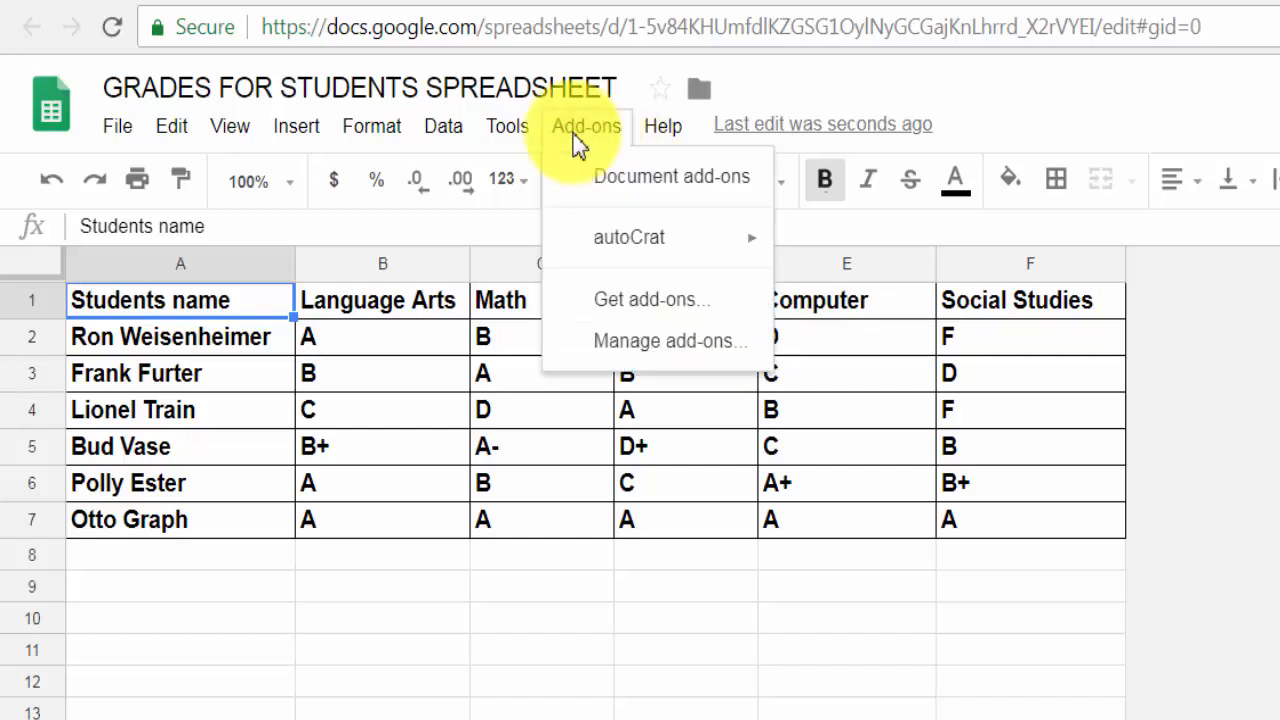
pyautogui.moveTo(622, 245)
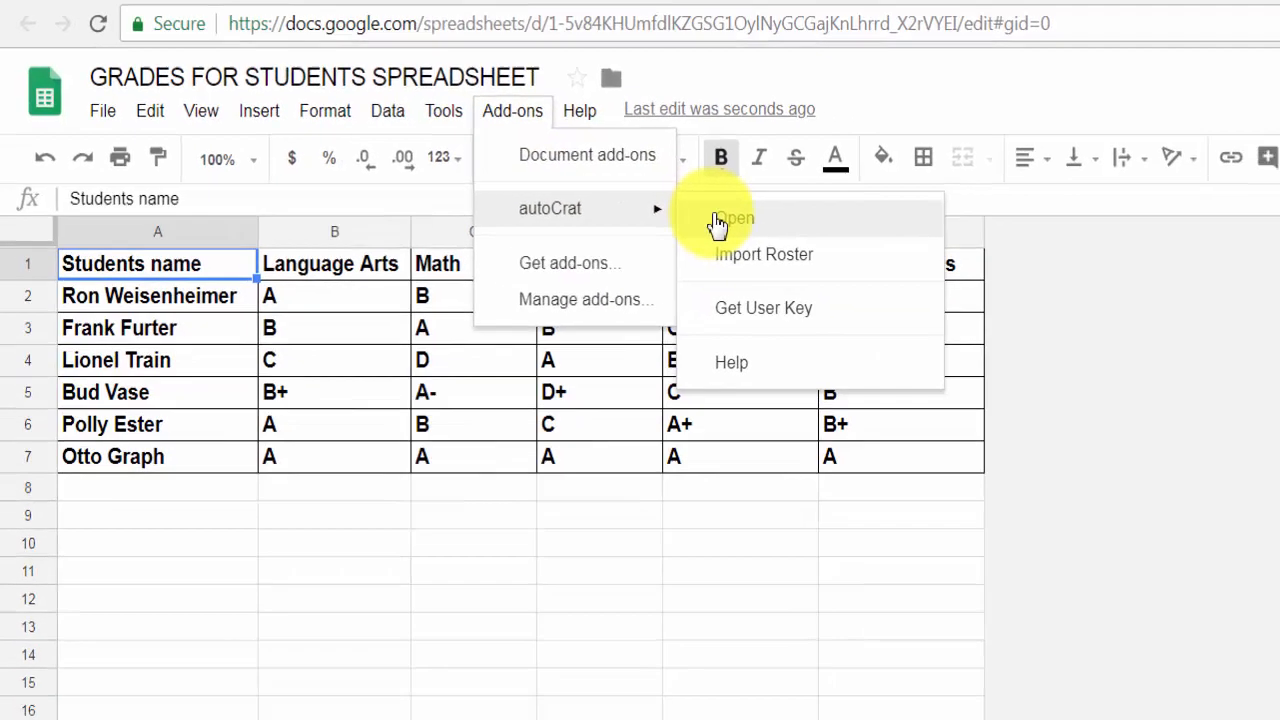
pyautogui.click(820, 255)
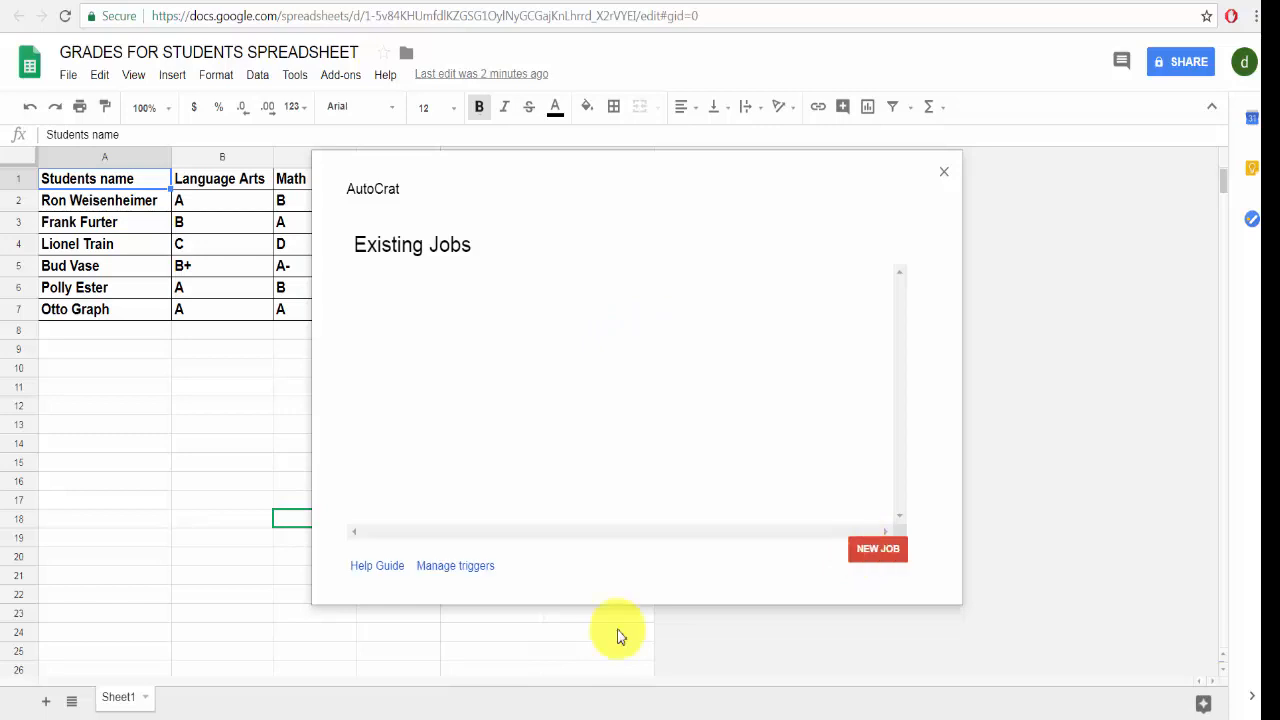
# Create a new merge job named STUDENT REPORT that uses the recently used STUDENTS REPORT template
pyautogui.click(853, 549)
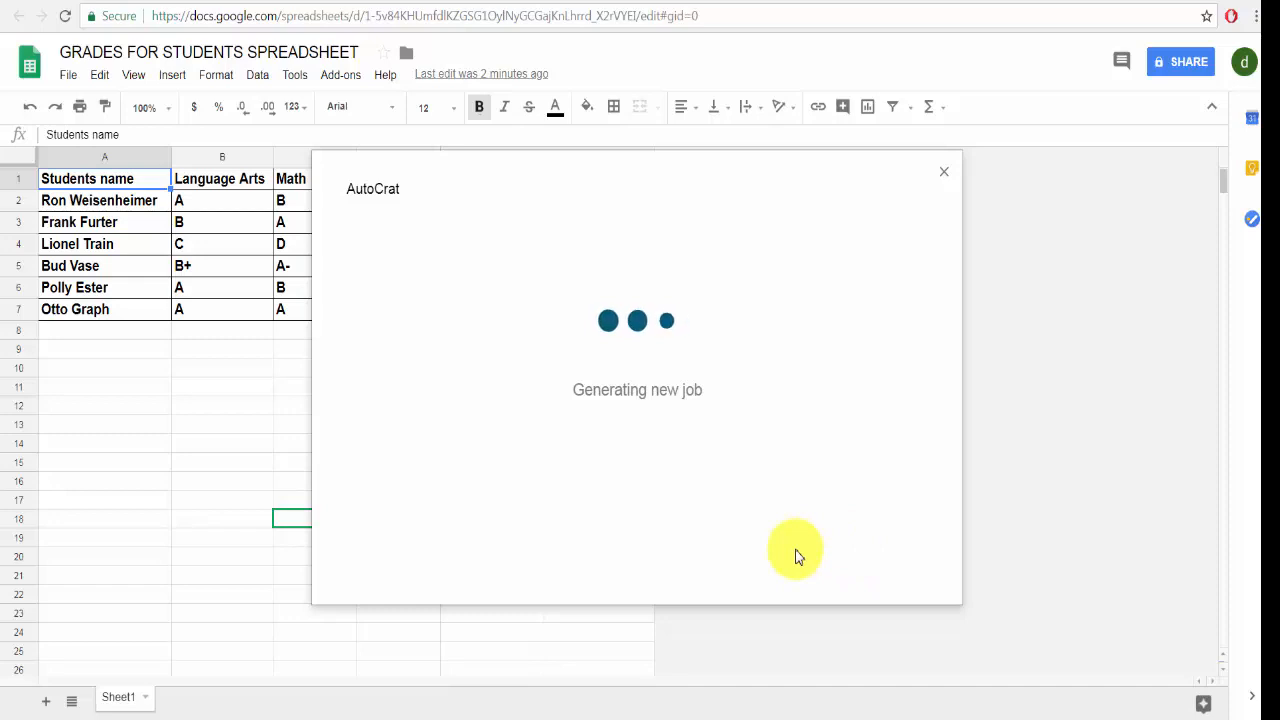
pyautogui.click(411, 311)
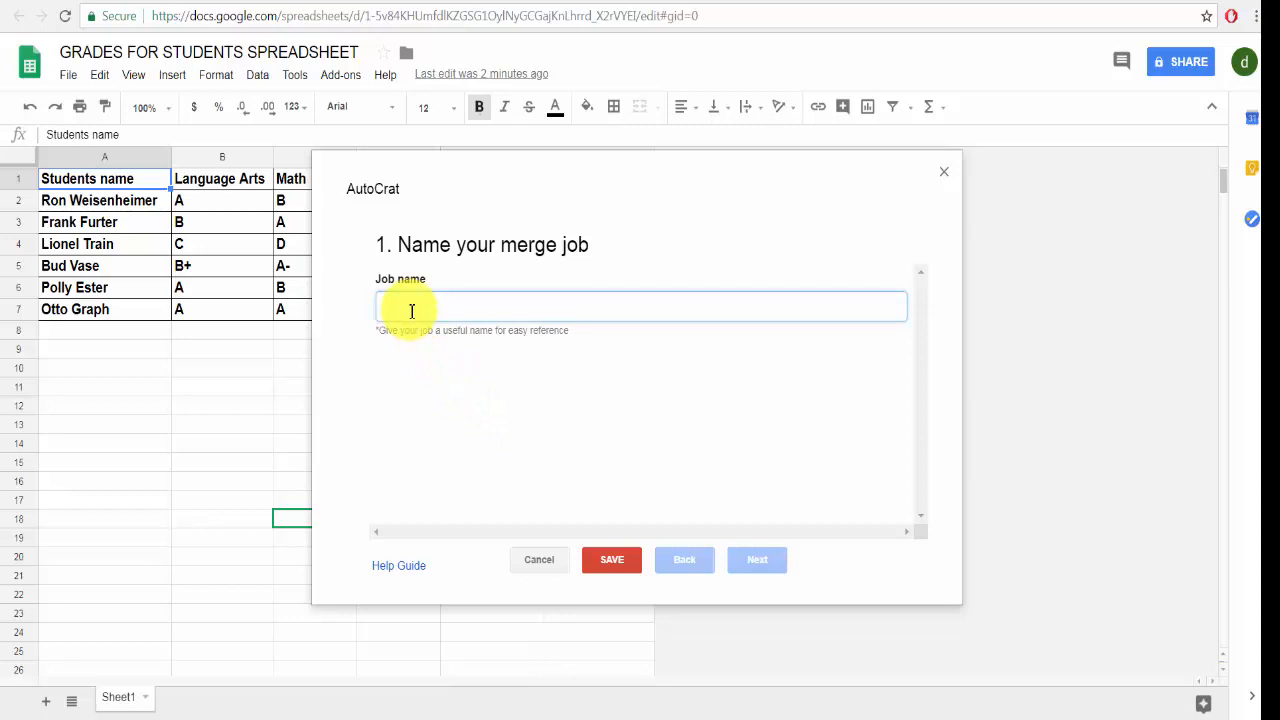
pyautogui.write('STUDENT REPORT')
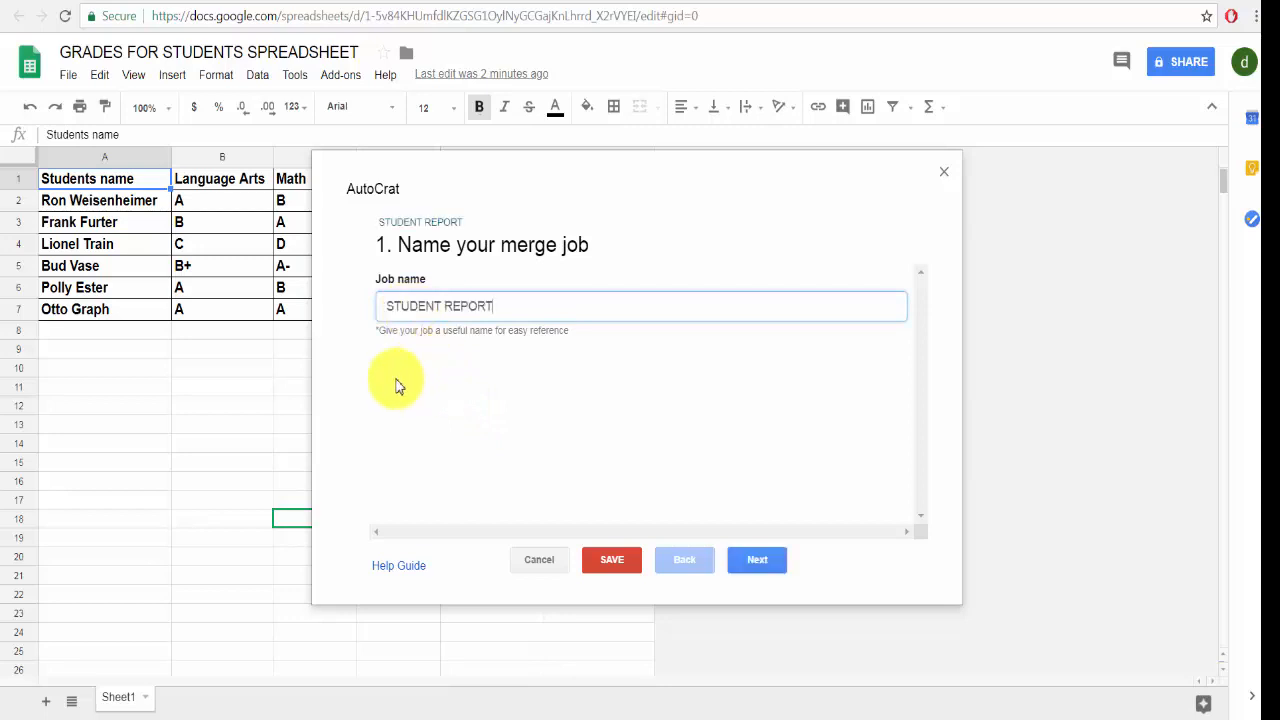
pyautogui.click(755, 563)
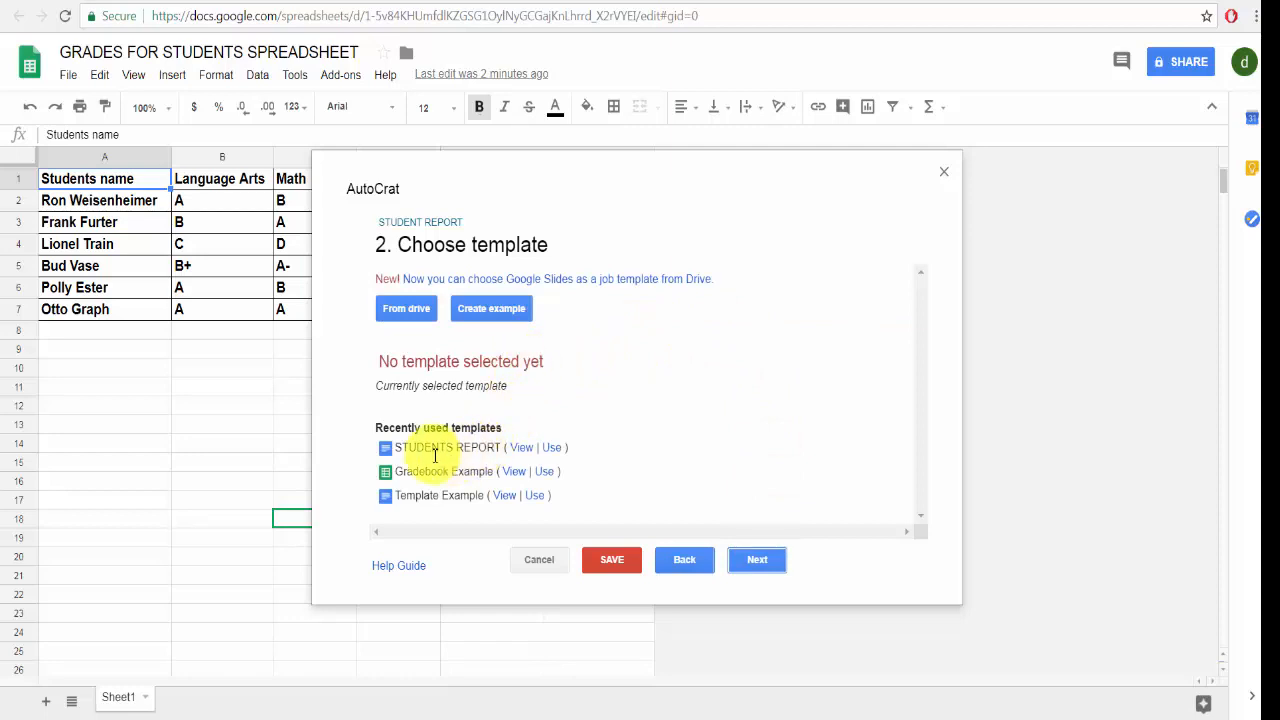
pyautogui.click(551, 451)
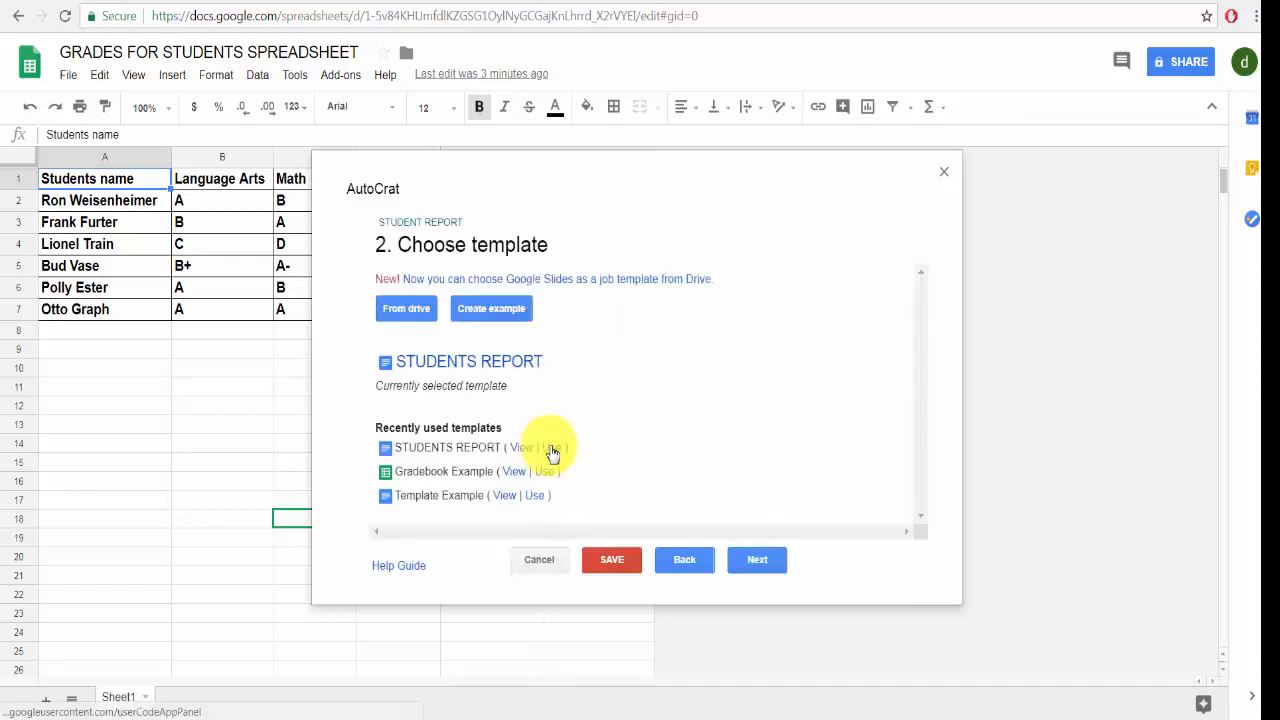
pyautogui.click(758, 560)
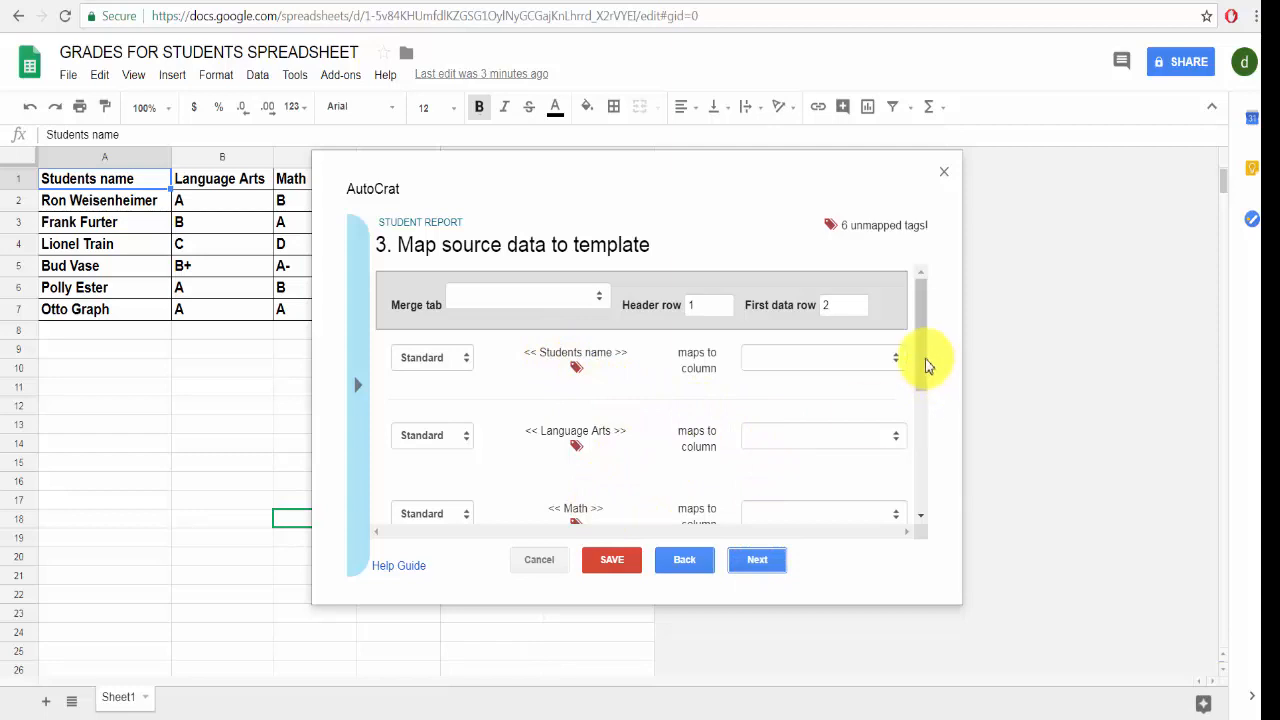
# Set the merge tab to Sheet1 so the template tags map to its columns, and accept the mapping
pyautogui.moveTo(924, 368); pyautogui.dragTo(934, 317)
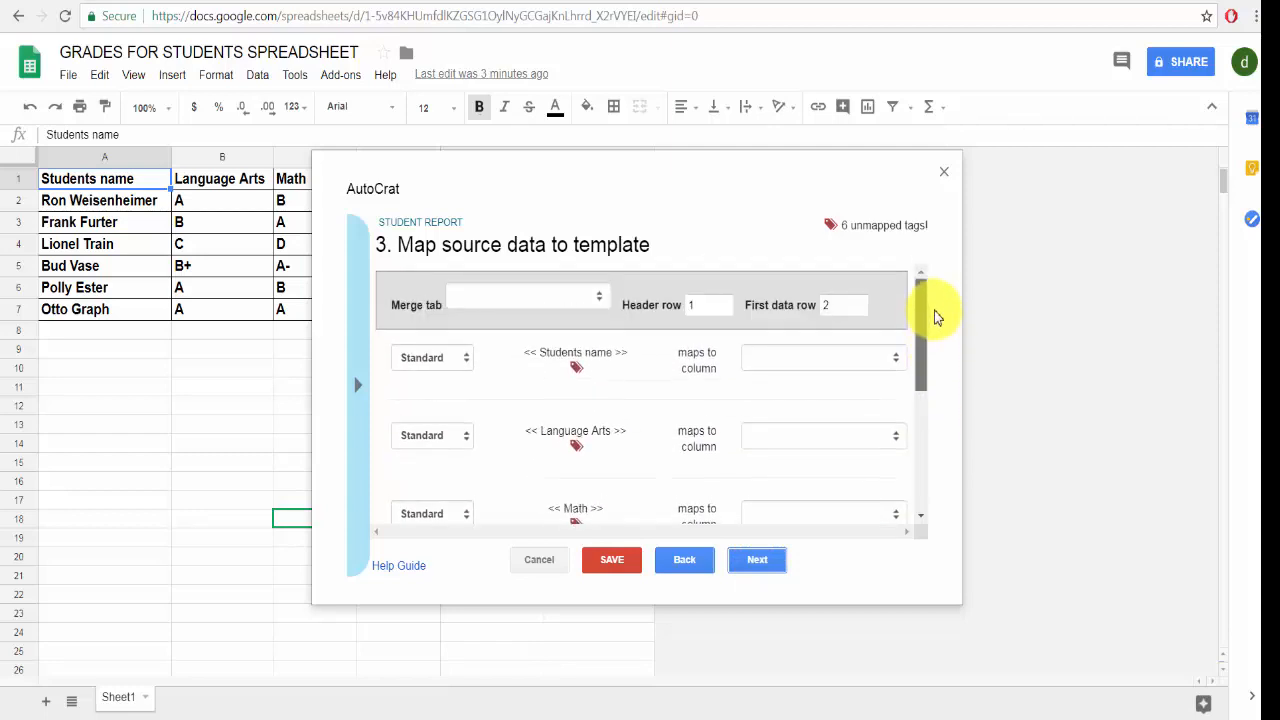
pyautogui.click(601, 304)
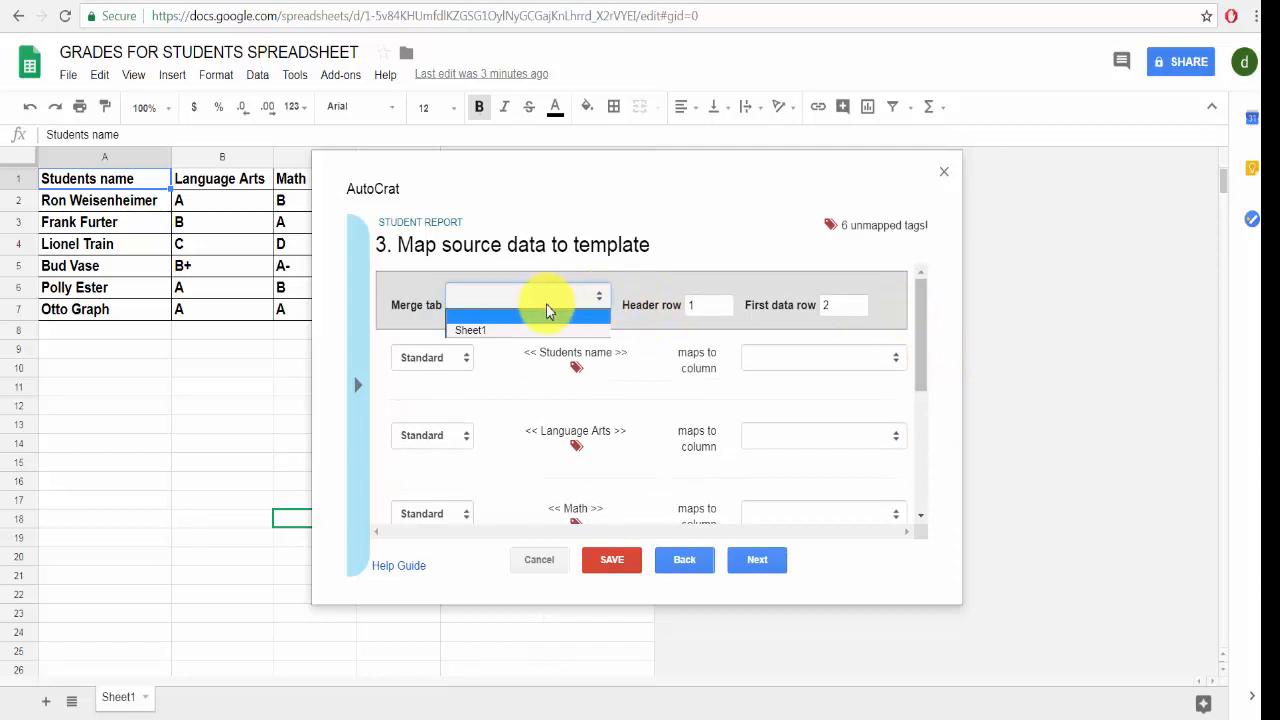
pyautogui.click(475, 333)
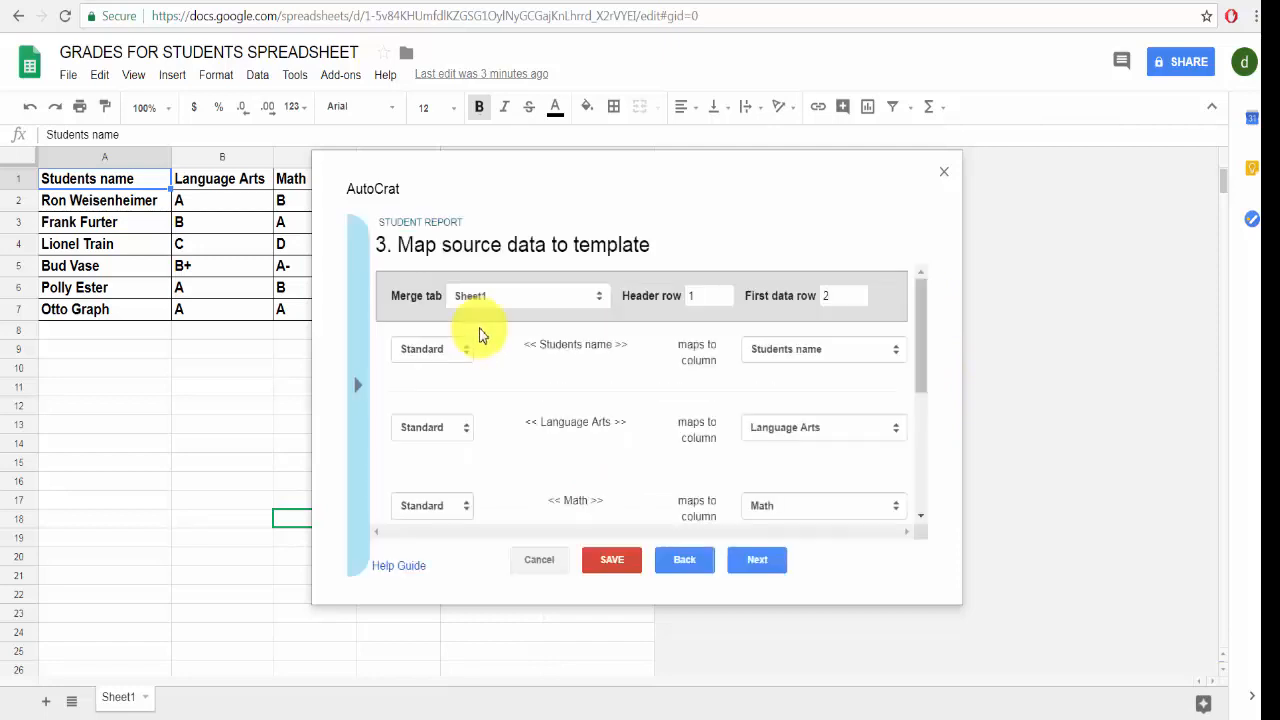
pyautogui.moveTo(916, 336); pyautogui.dragTo(920, 277)
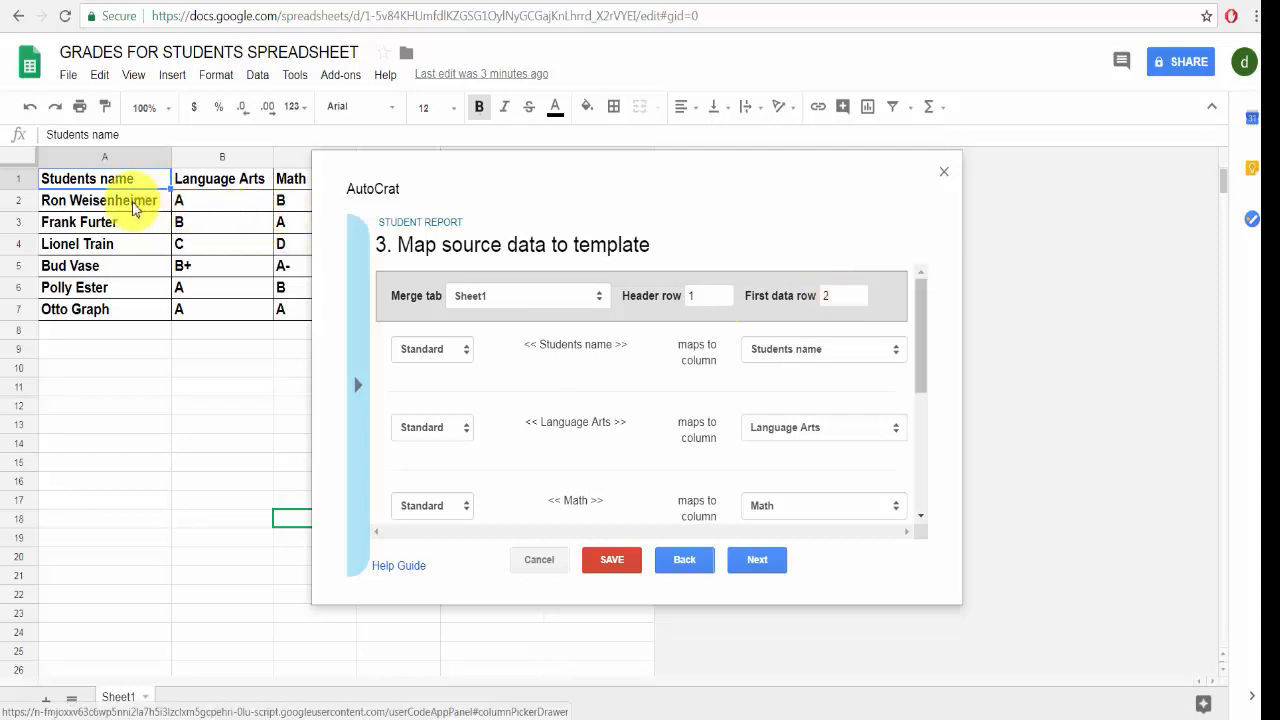
pyautogui.click(754, 566)
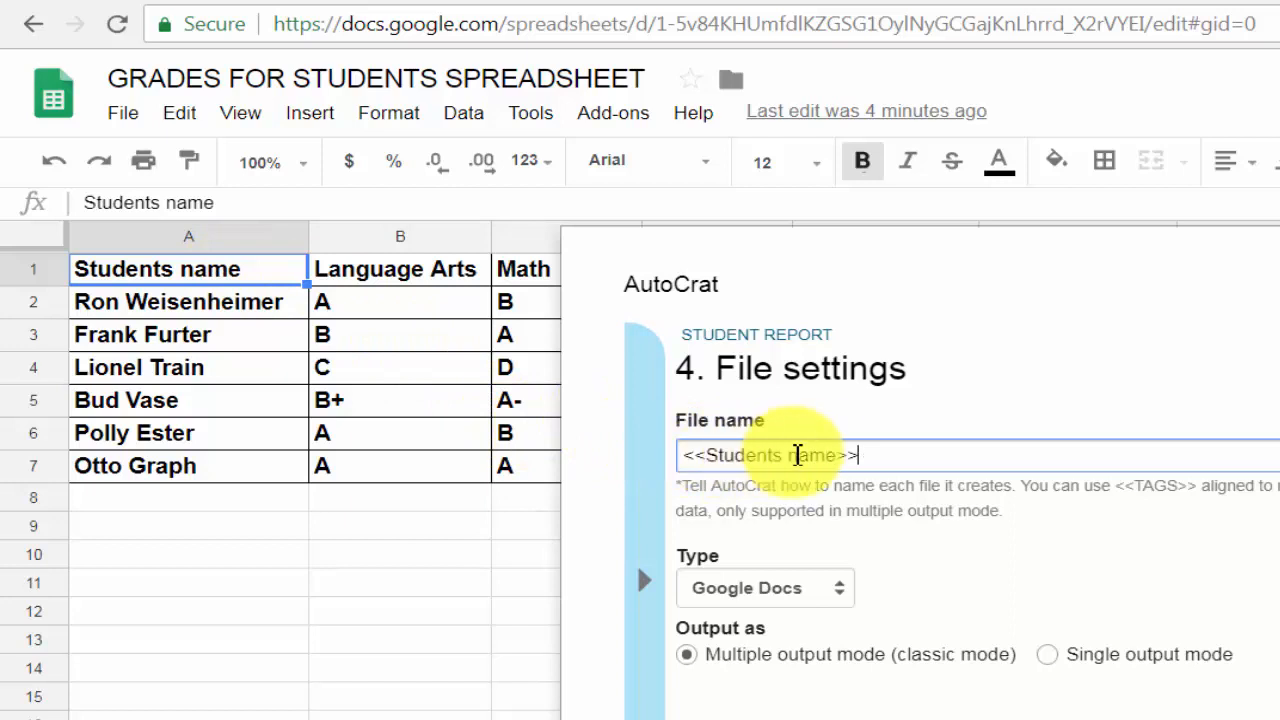
# Set the merged files' type to PDF and accept MERGING INFORMATION as the destination folder
pyautogui.click(859, 454)
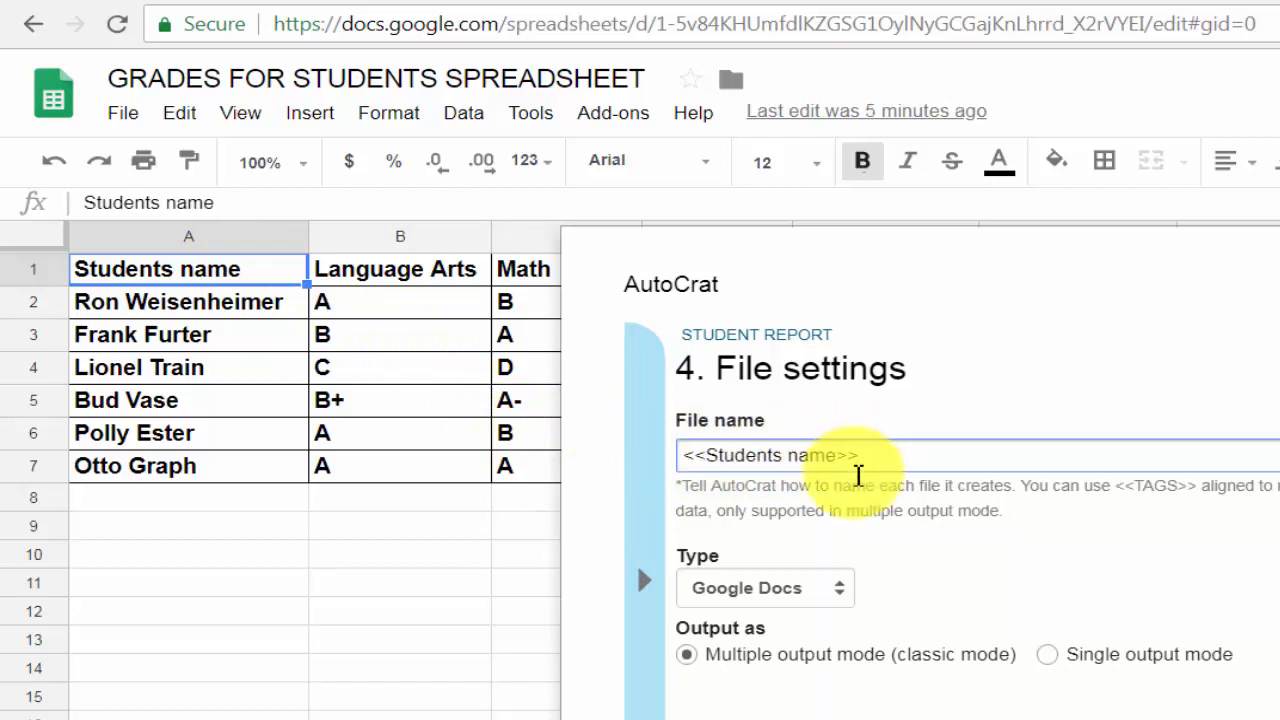
pyautogui.click(840, 598)
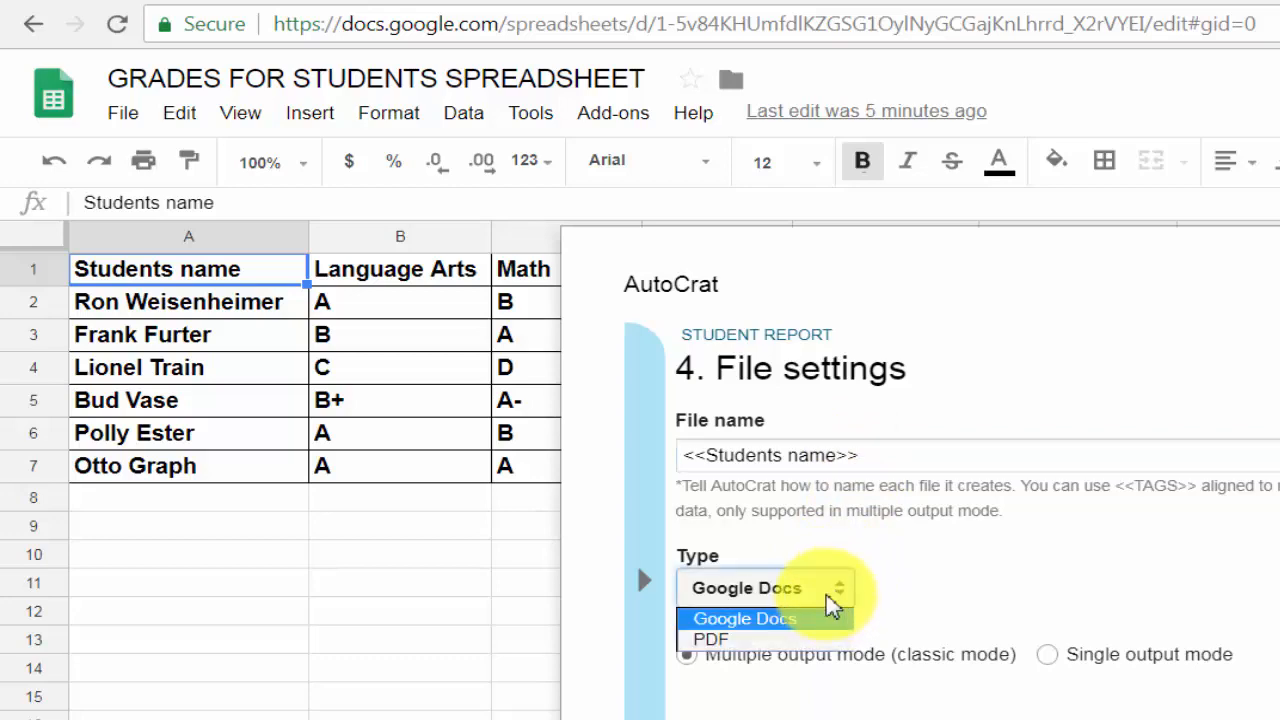
pyautogui.click(724, 640)
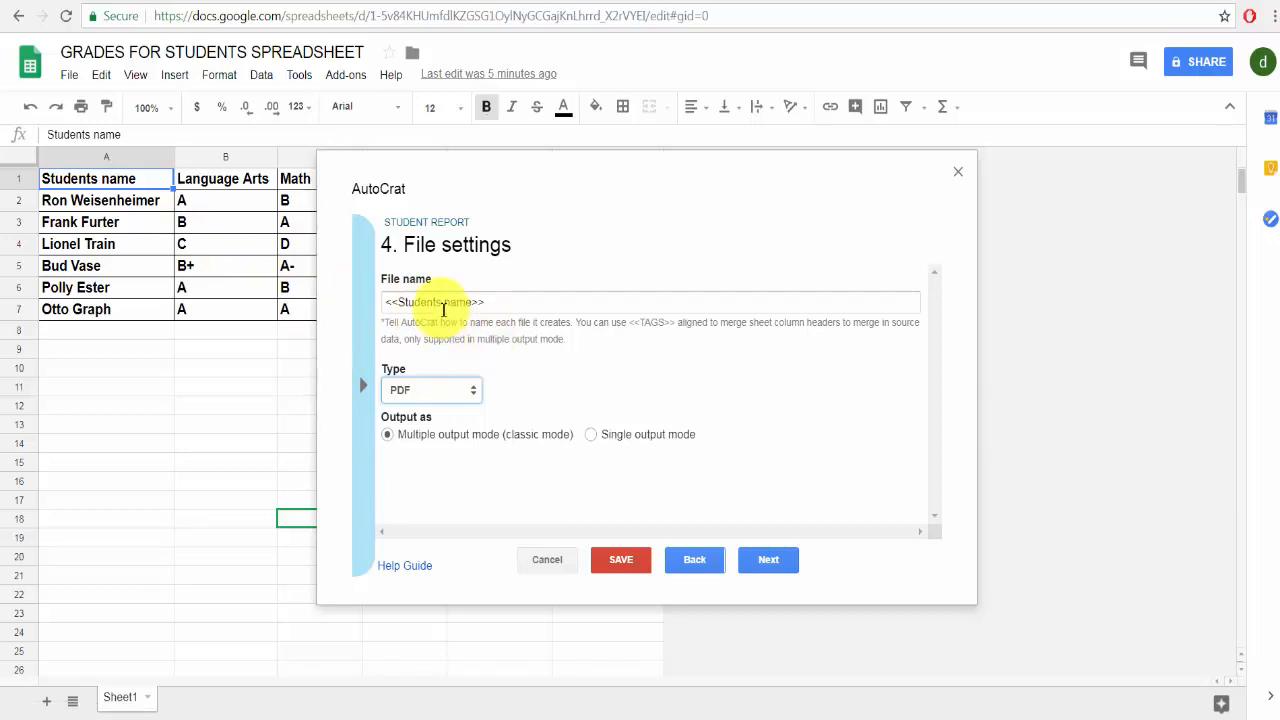
pyautogui.click(767, 563)
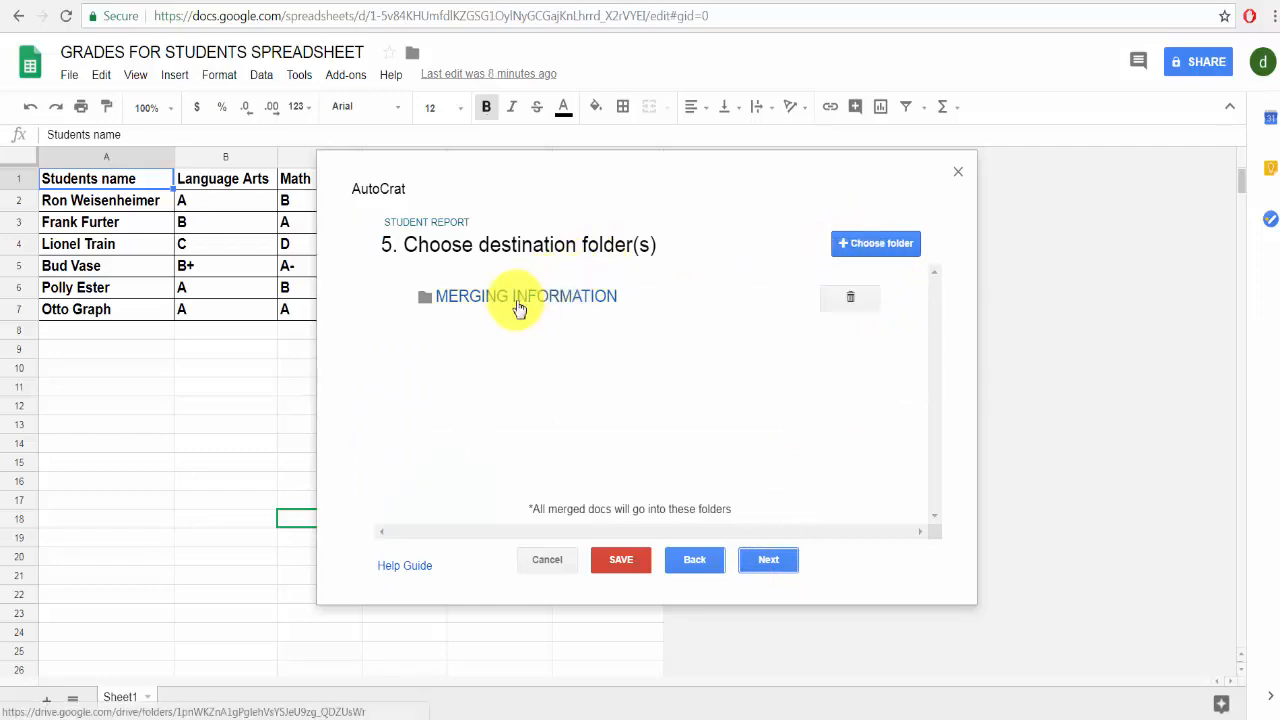
pyautogui.click(755, 566)
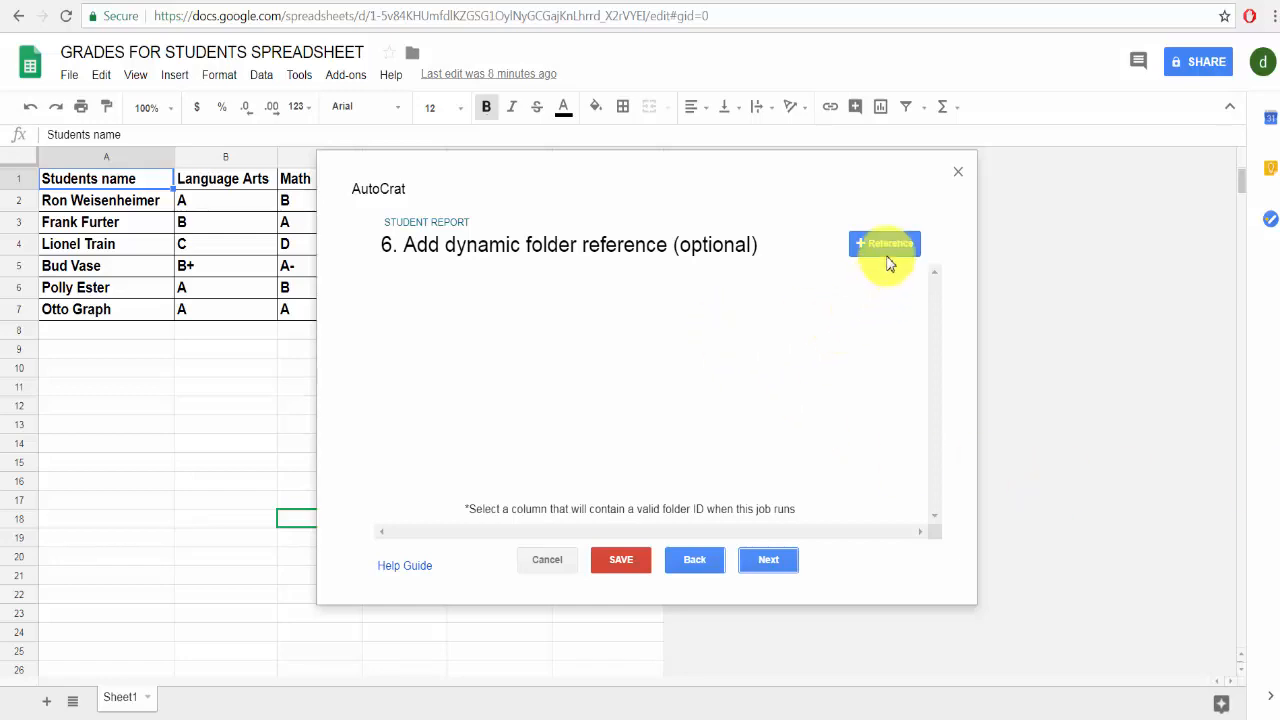
# Skip the folder reference and merge condition, keep document sharing off, and save the job with its form trigger enabled
pyautogui.click(792, 561)
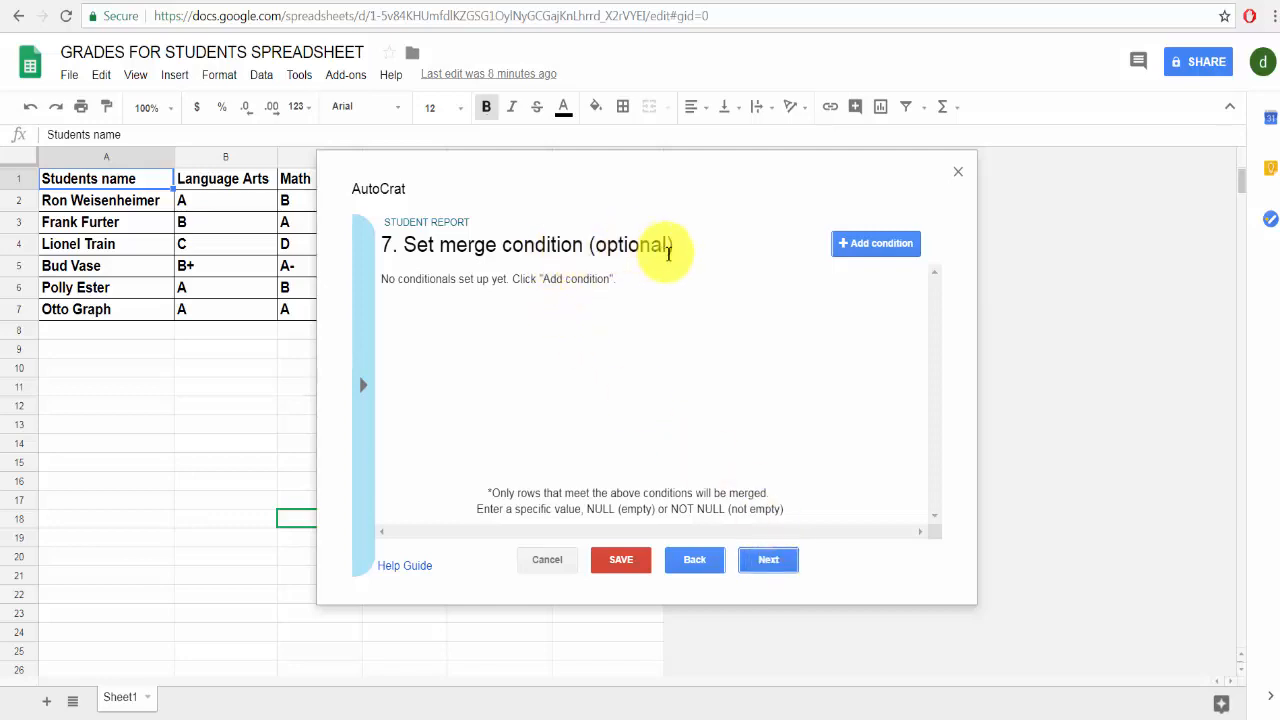
pyautogui.click(770, 564)
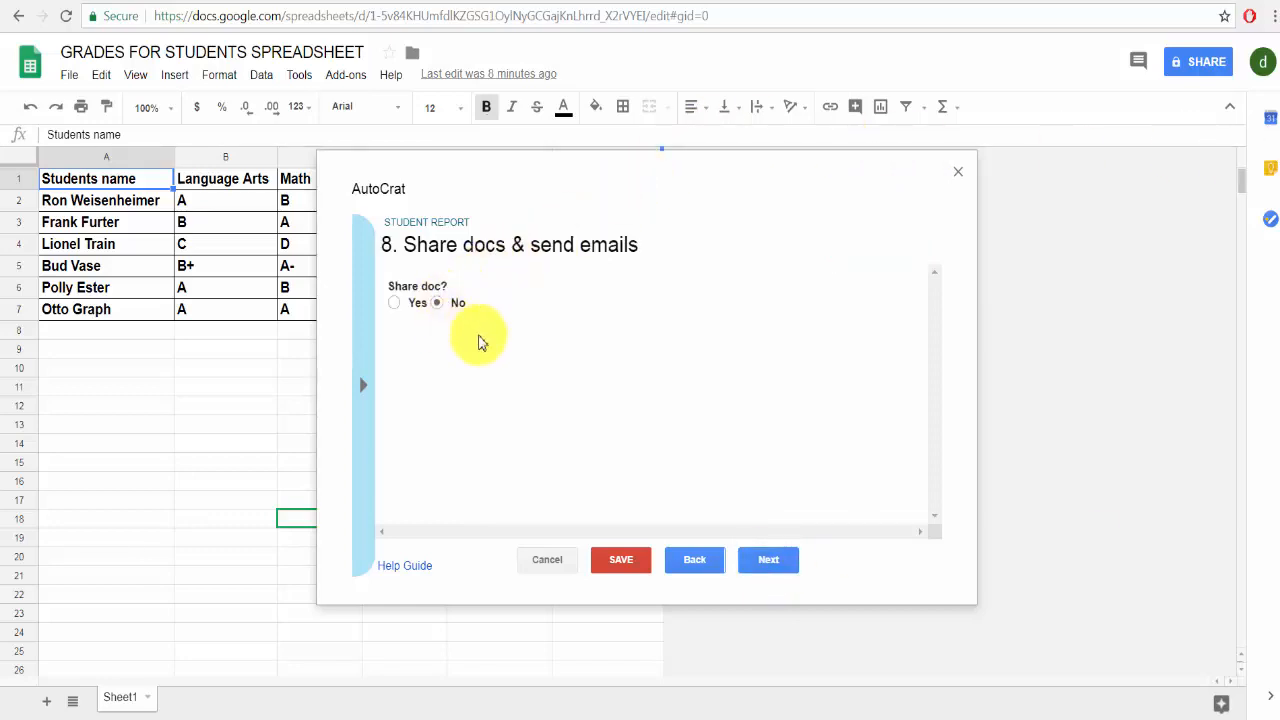
pyautogui.click(768, 562)
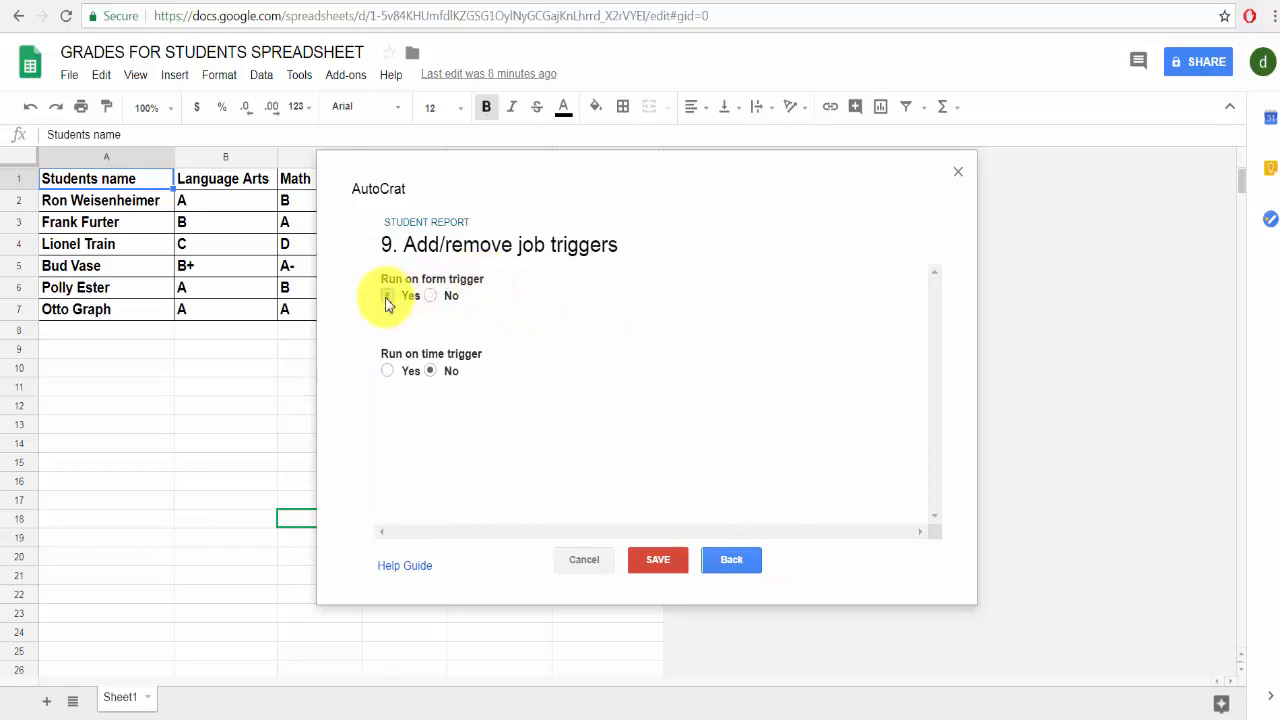
pyautogui.click(388, 298)
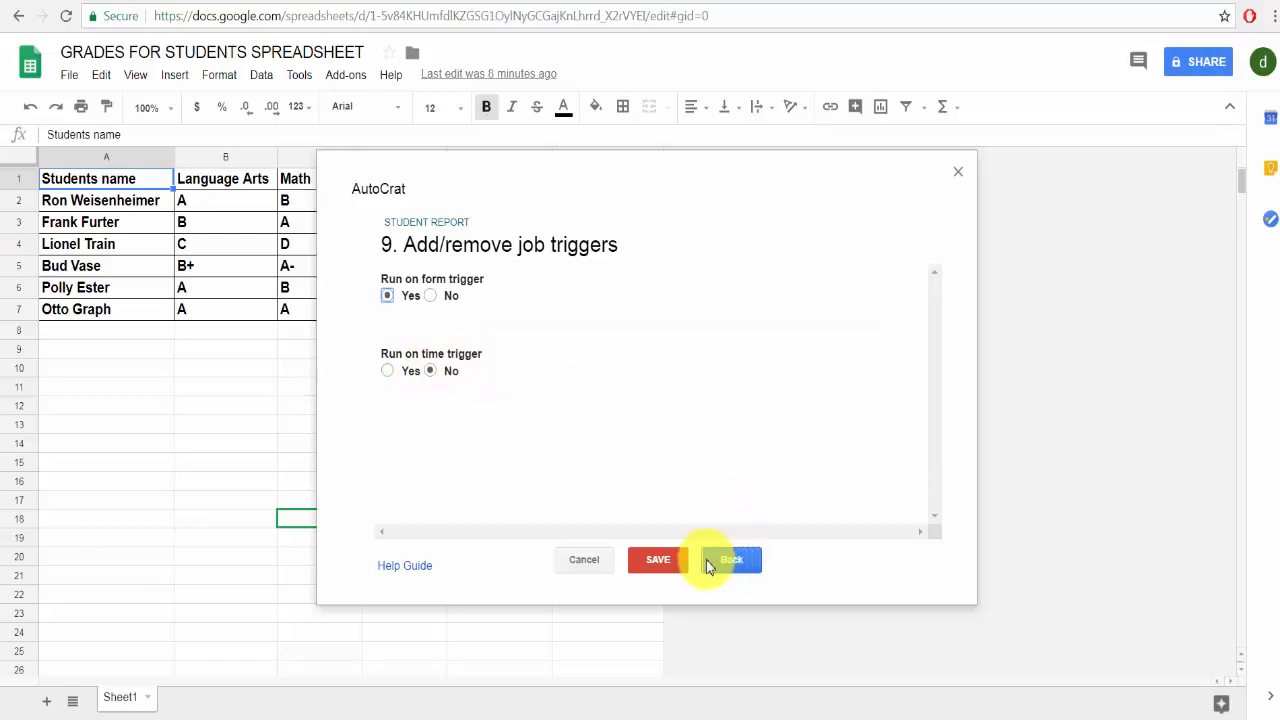
pyautogui.click(665, 564)
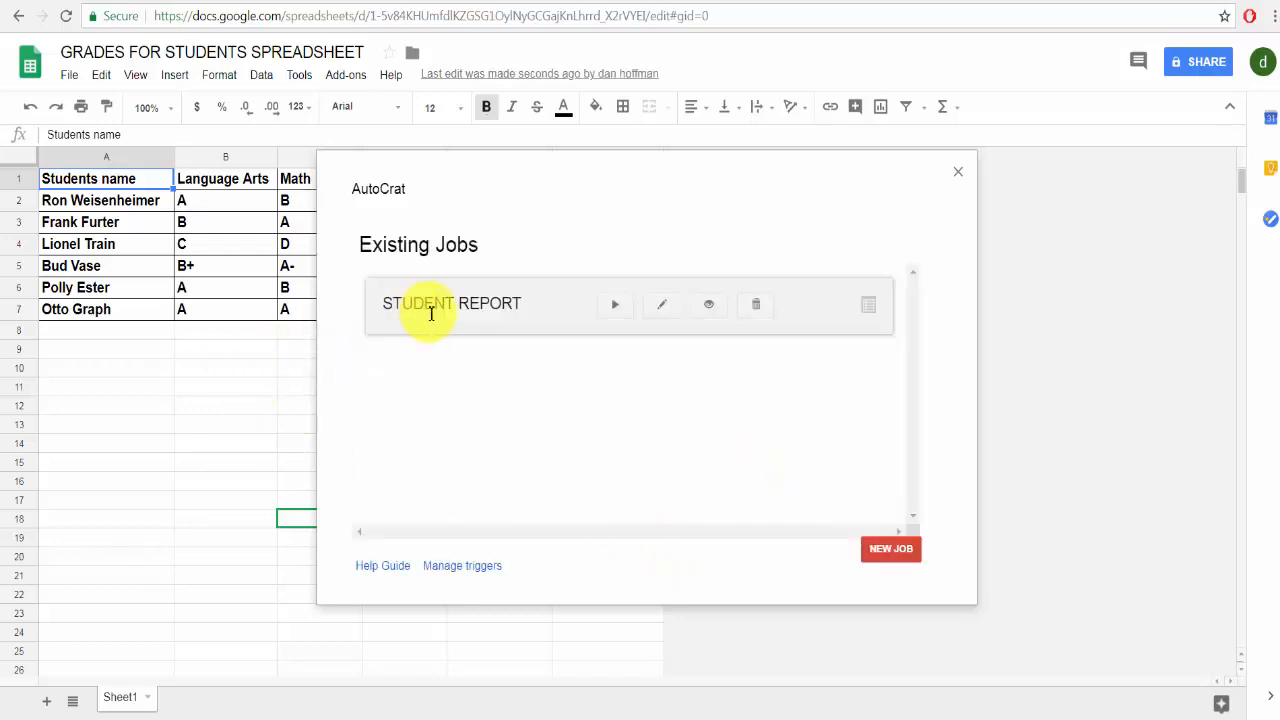
# Run the STUDENT REPORT merge job and close the autoCrat dialog to return to the spreadsheet
pyautogui.click(615, 310)
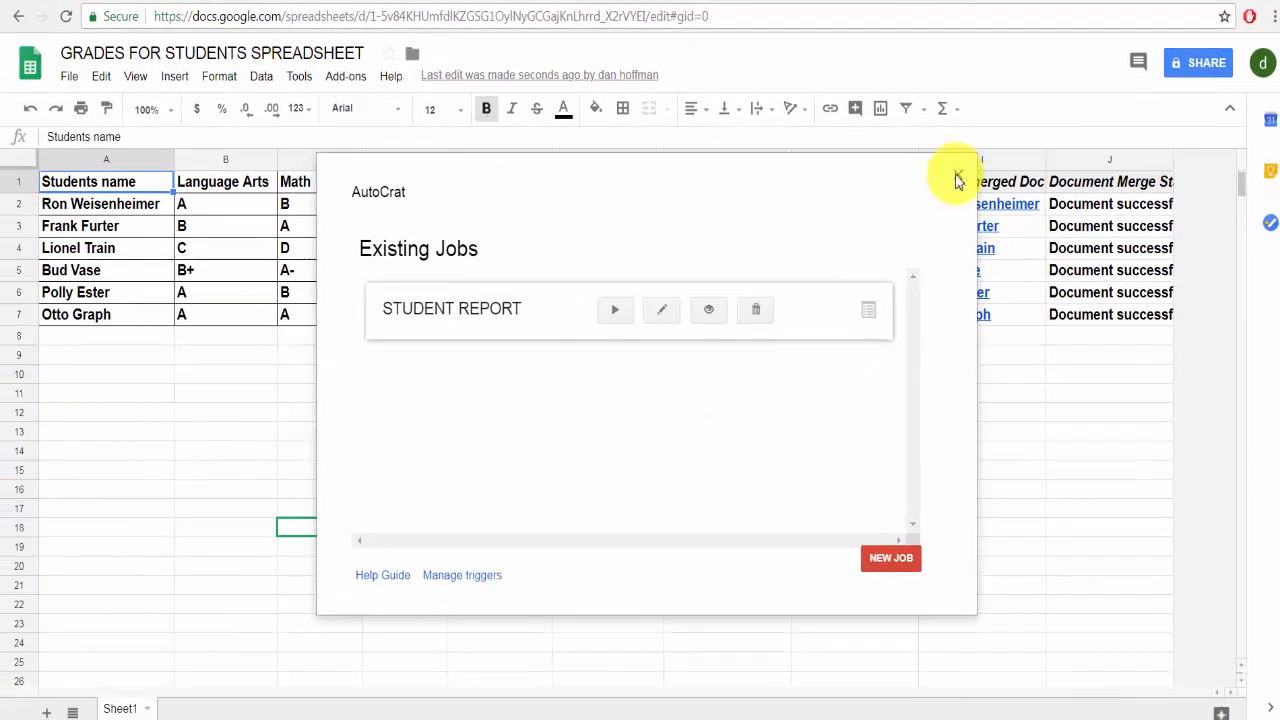
pyautogui.click(957, 180)
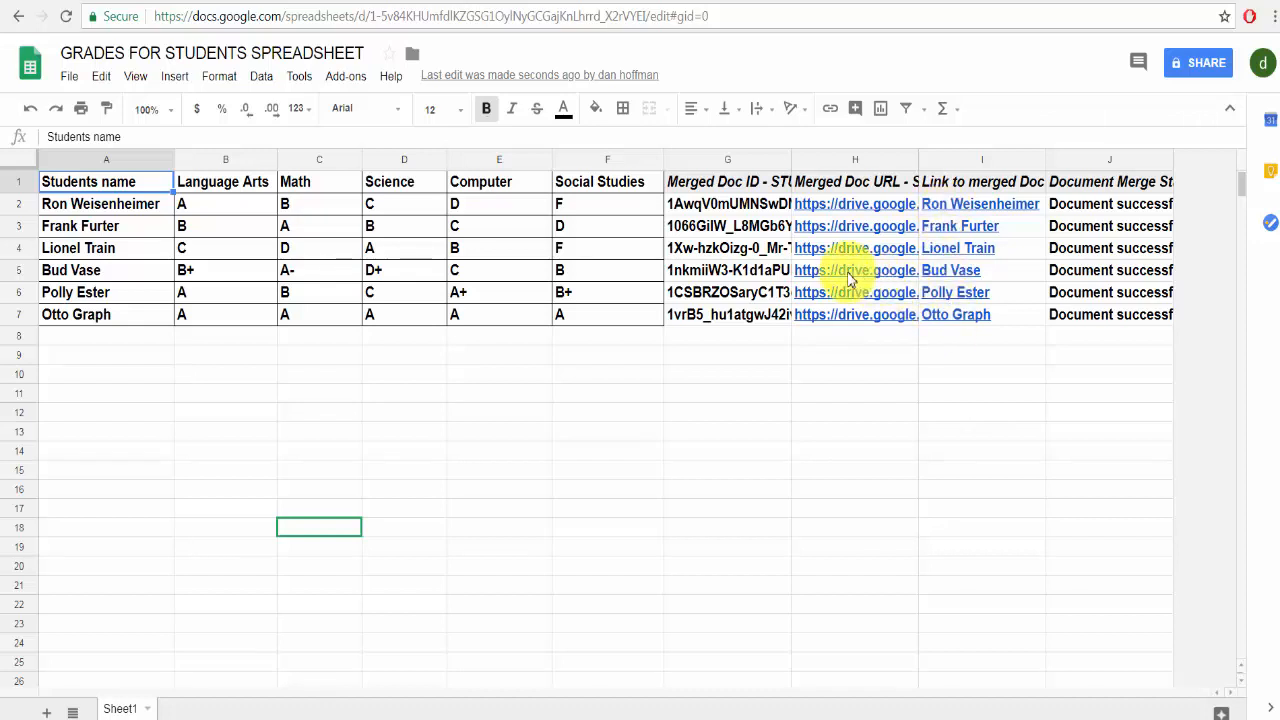
pyautogui.moveTo(847, 279)
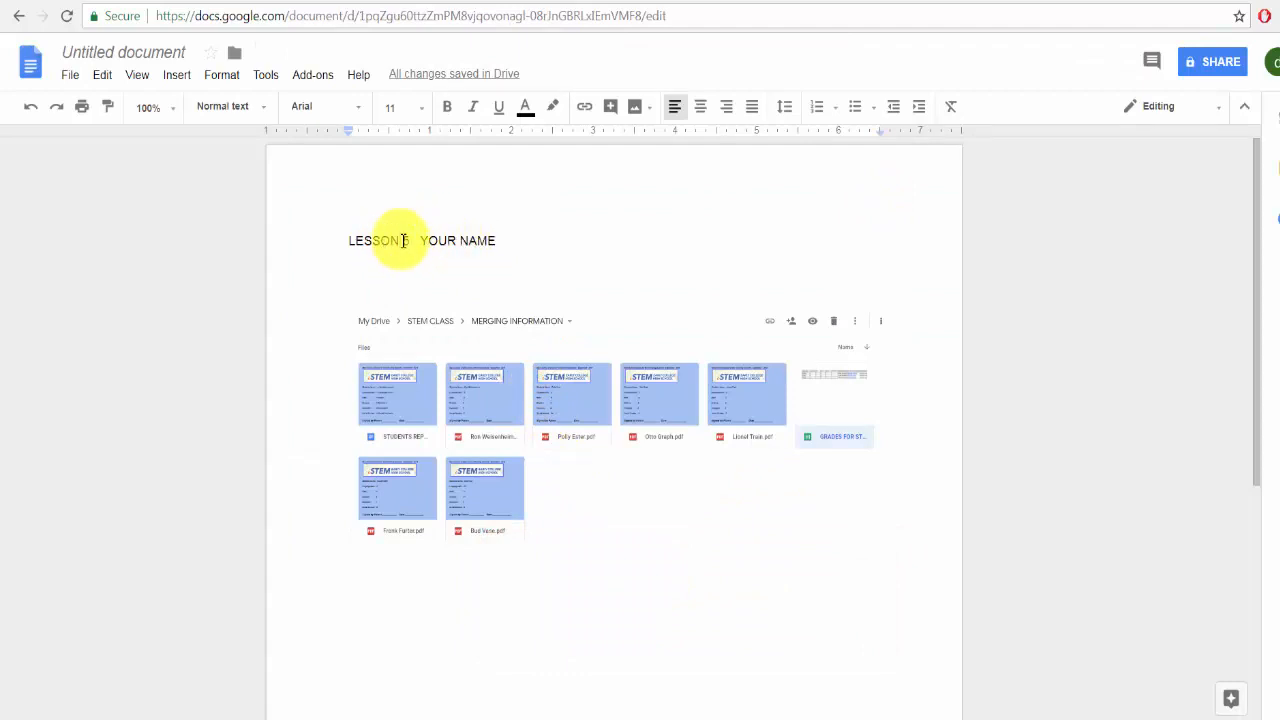
# Give the MERGING INFORMATION folder screenshot in the LESSON 5 document a 12pt dark red border
pyautogui.click(506, 416)
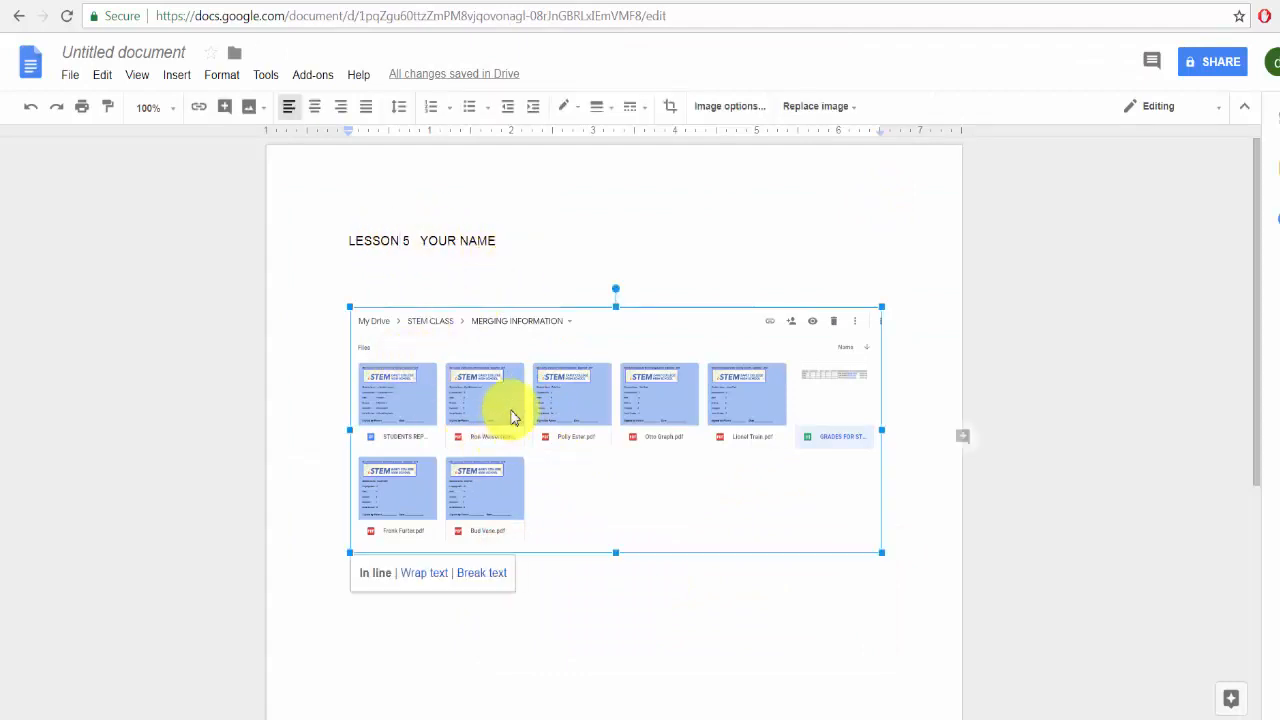
pyautogui.click(599, 112)
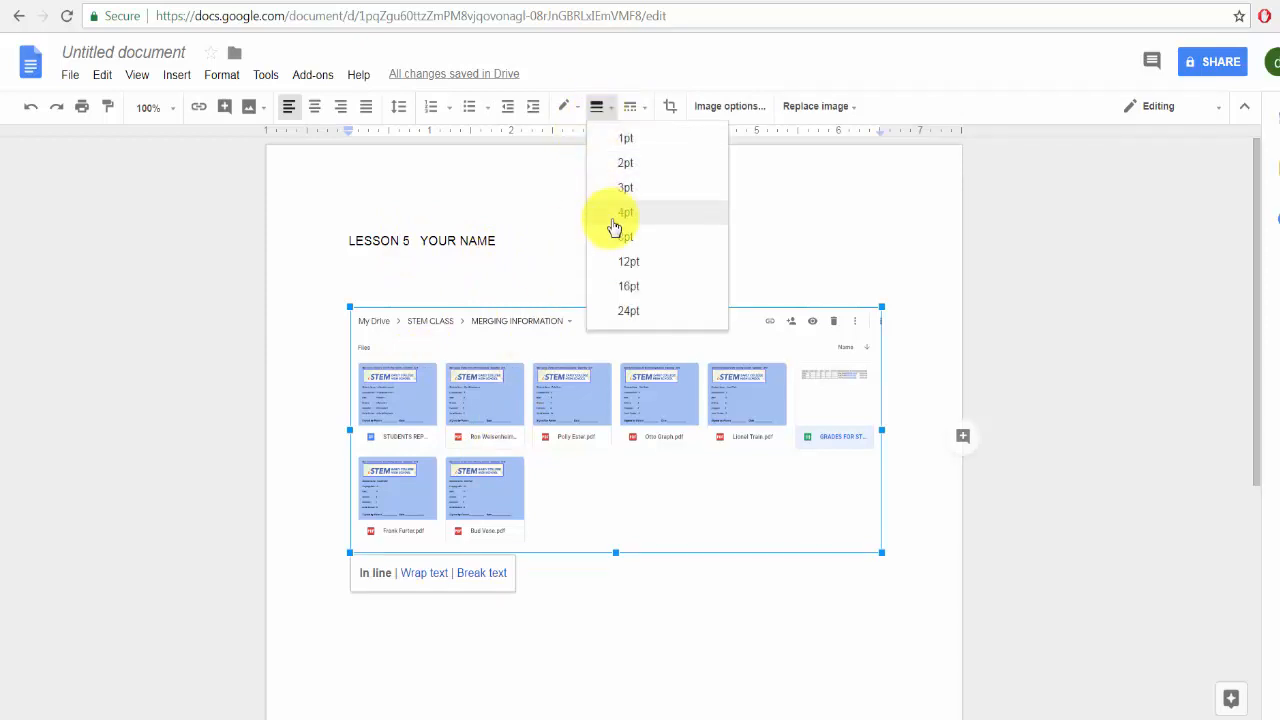
pyautogui.click(628, 278)
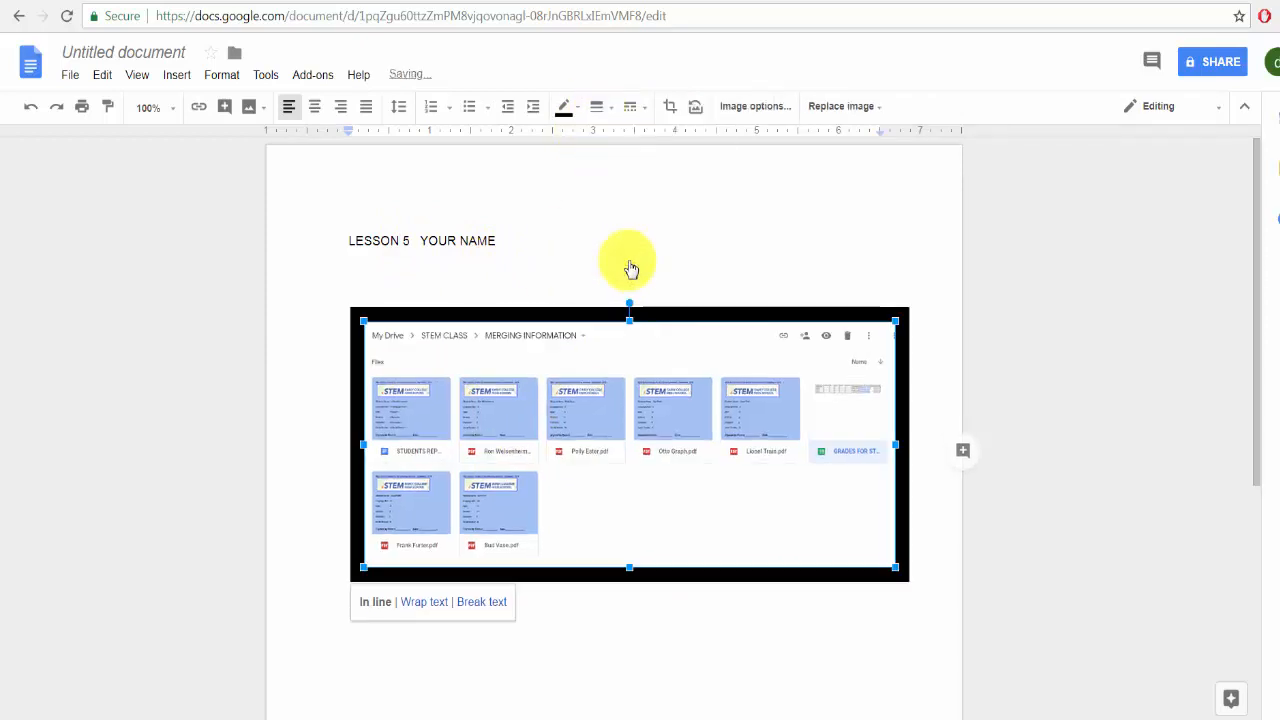
pyautogui.click(577, 110)
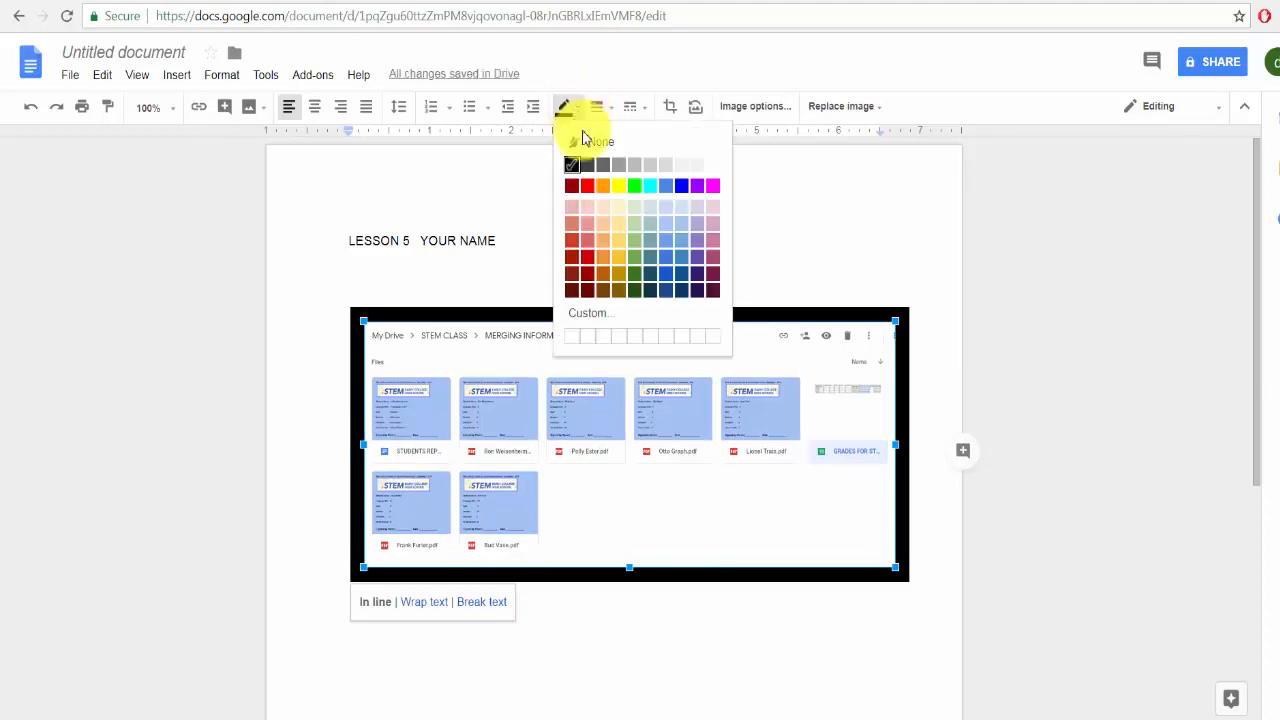
pyautogui.click(585, 182)
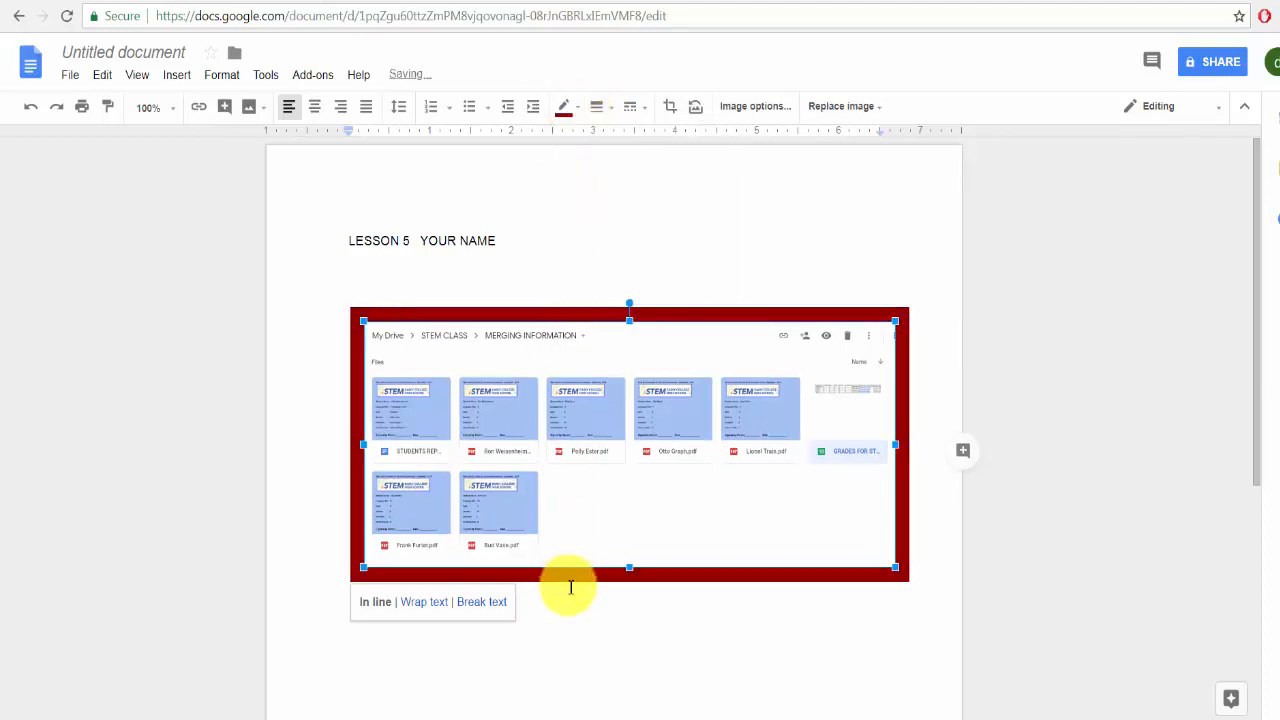